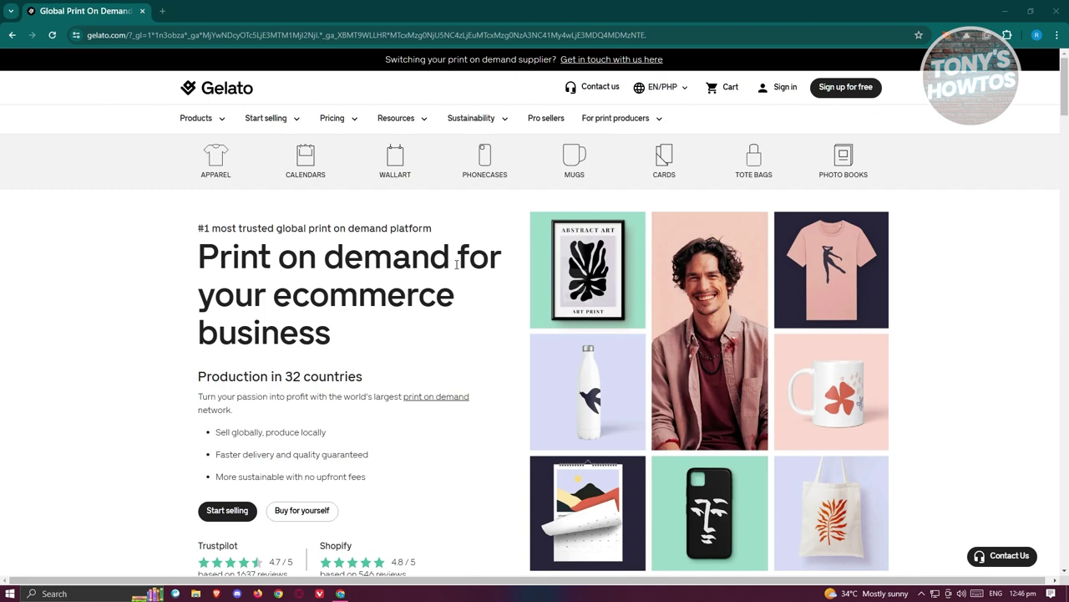
- Look through the Gelato homepage, examining its business benefits, ecommerce platform integrations, custom product categories and customer testimonials
{"action": "scroll", "coordinate": [505, 263], "scroll_direction": "down", "scroll_amount": 7}
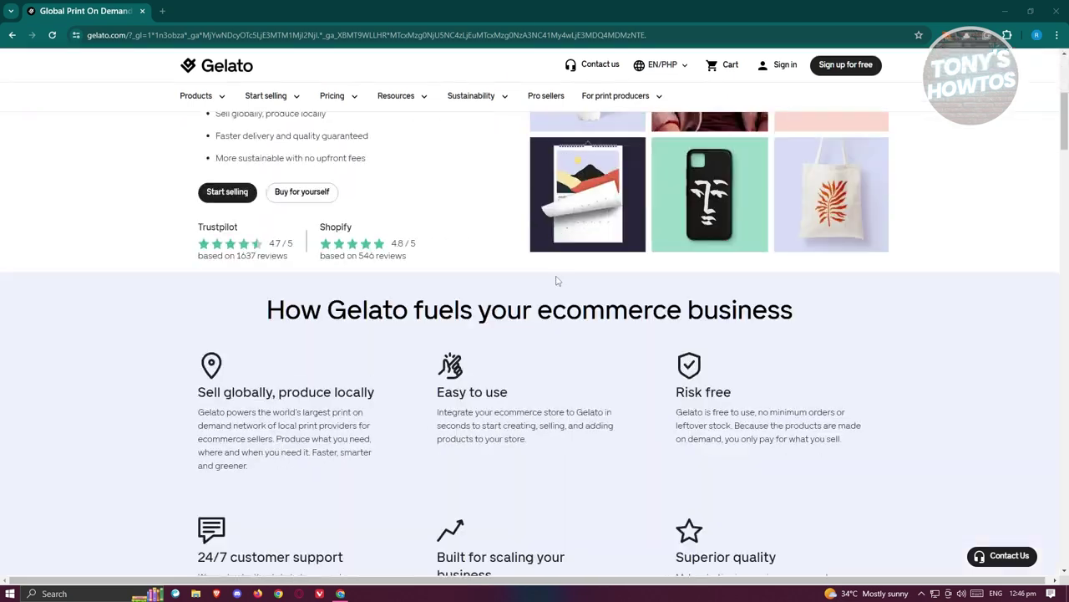
{"action": "scroll", "coordinate": [613, 327], "scroll_direction": "up", "scroll_amount": 1}
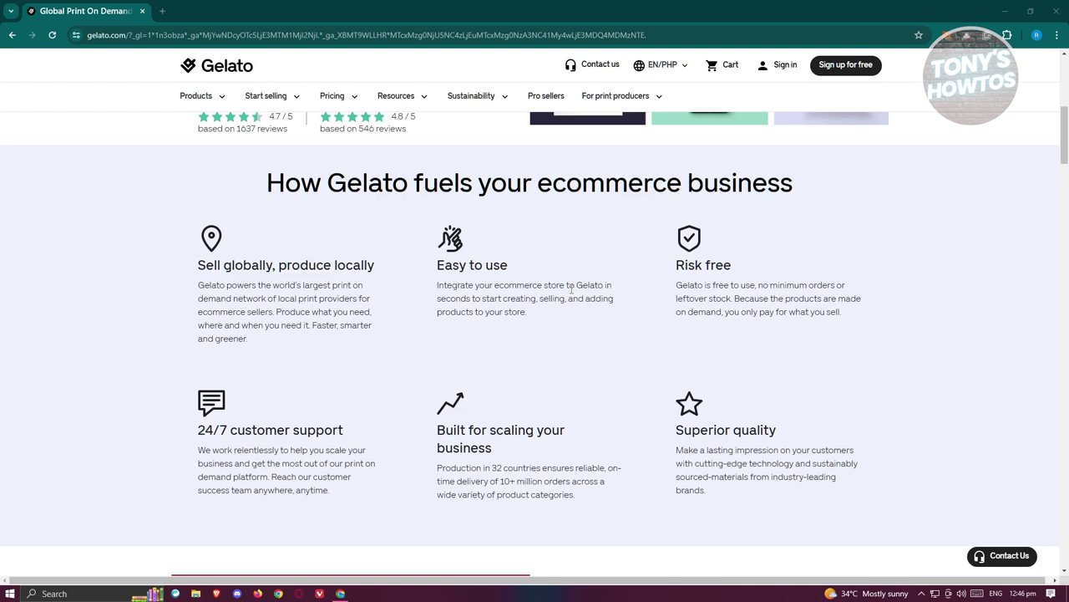
{"action": "scroll", "coordinate": [632, 275], "scroll_direction": "down", "scroll_amount": 5}
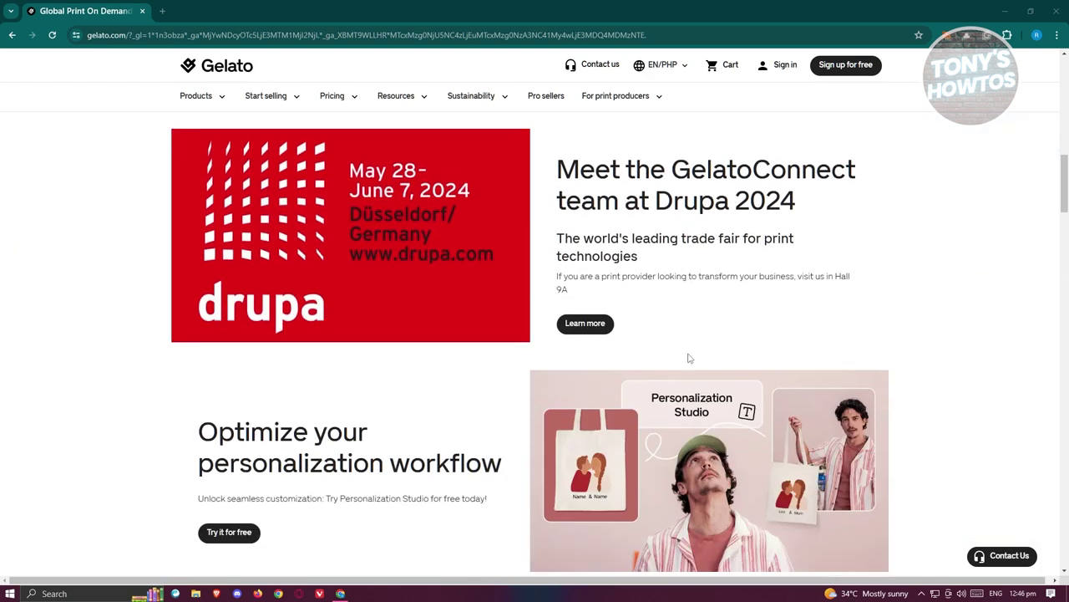
{"action": "scroll", "coordinate": [683, 355], "scroll_direction": "down", "scroll_amount": 8}
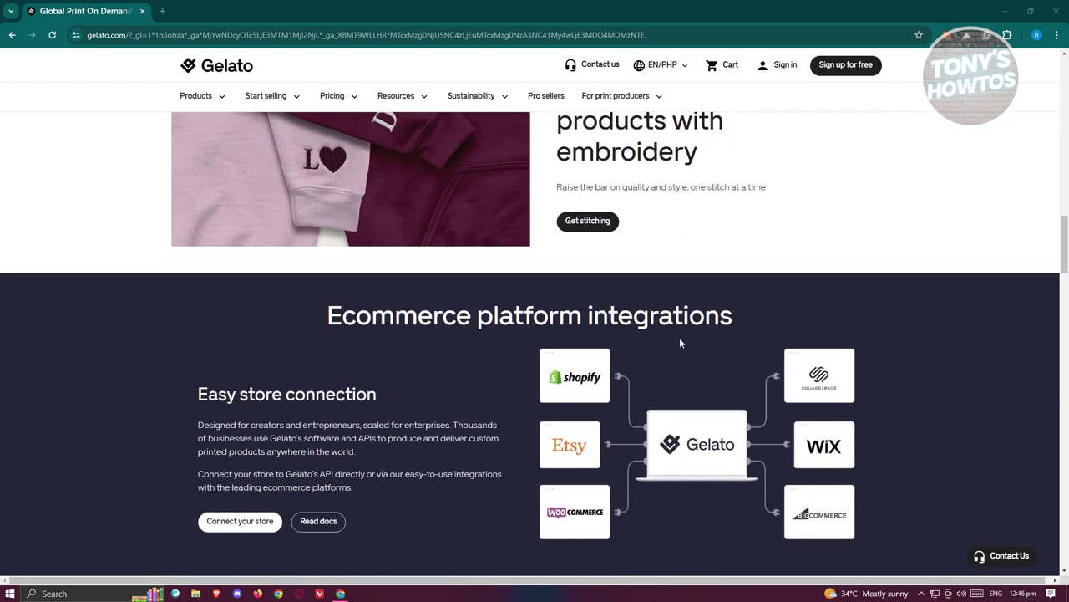
{"action": "scroll", "coordinate": [681, 339], "scroll_direction": "down", "scroll_amount": 2}
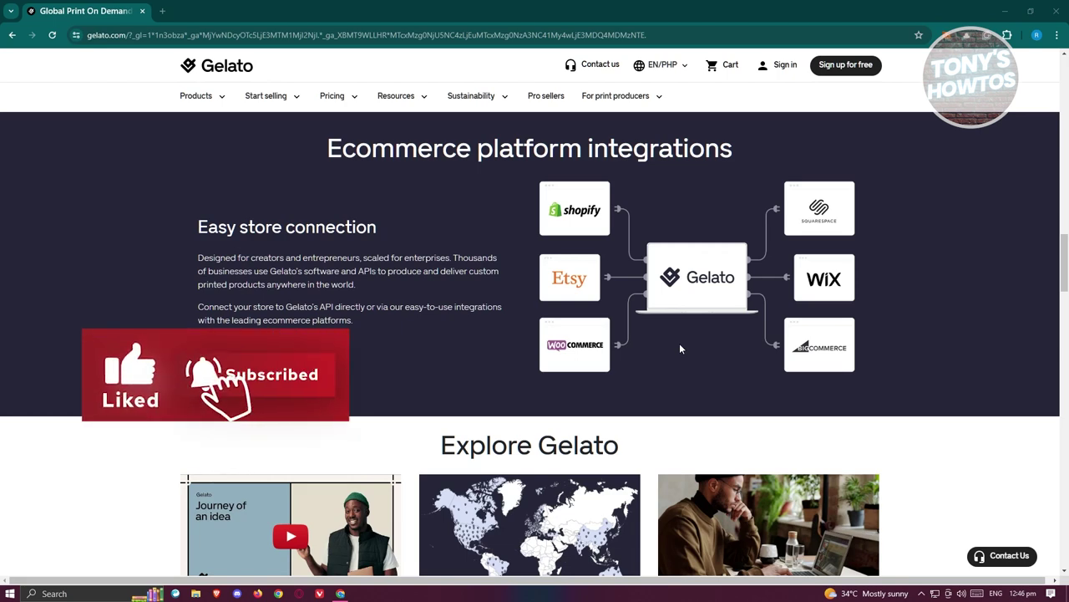
{"action": "scroll", "coordinate": [739, 195], "scroll_direction": "down", "scroll_amount": 6}
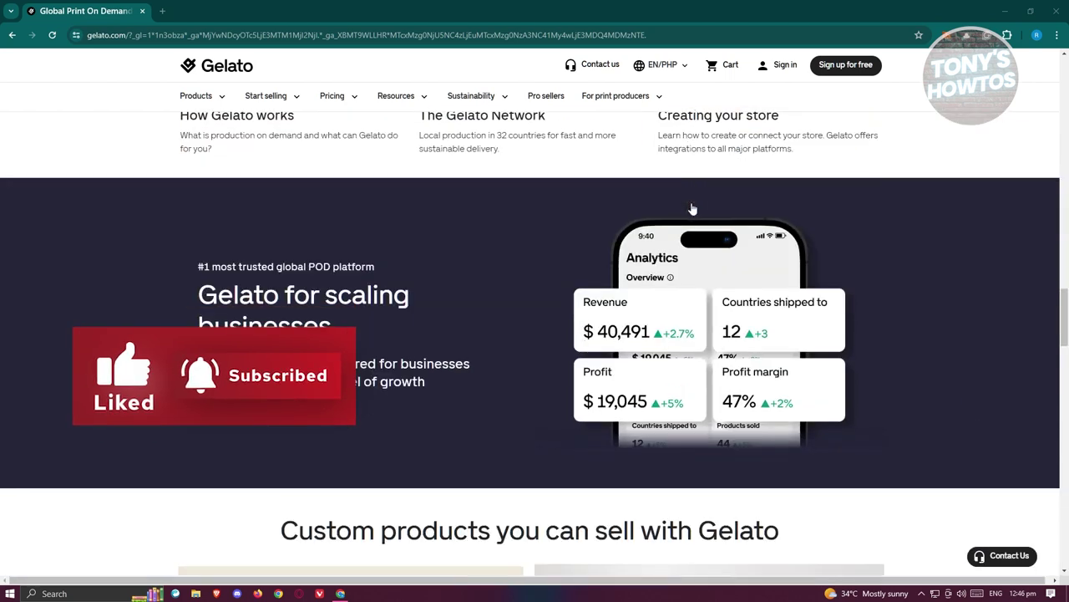
{"action": "scroll", "coordinate": [653, 409], "scroll_direction": "down", "scroll_amount": 2}
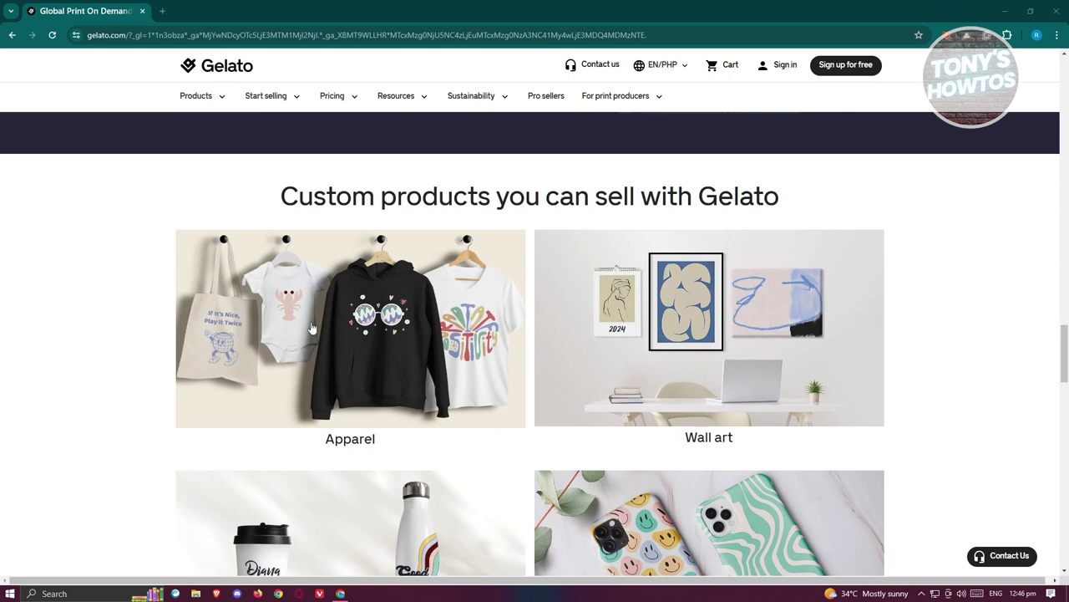
{"action": "scroll", "coordinate": [841, 348], "scroll_direction": "down", "scroll_amount": 3}
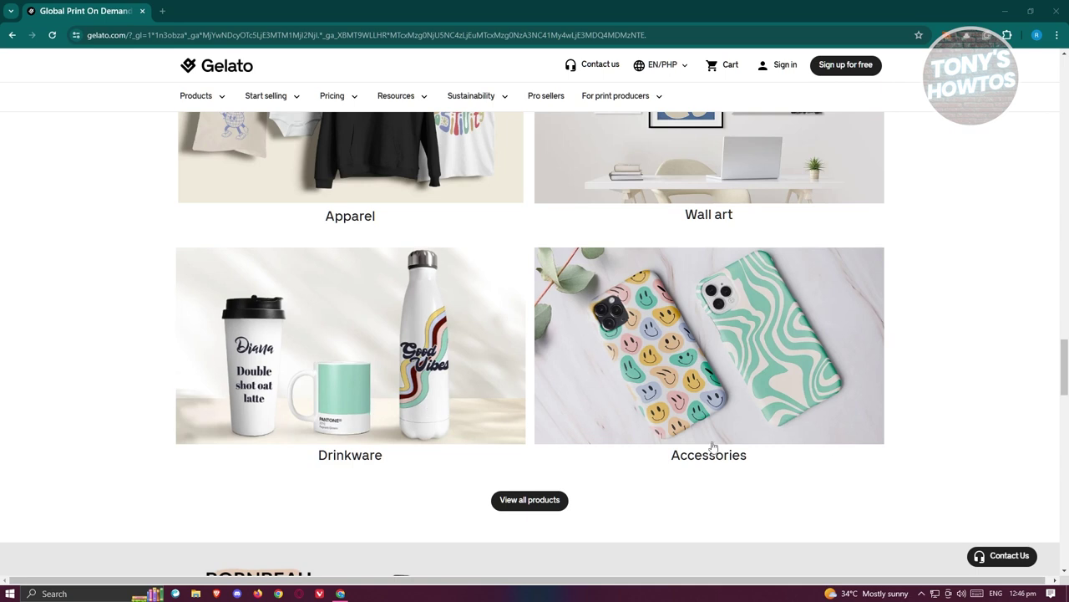
{"action": "scroll", "coordinate": [736, 367], "scroll_direction": "down", "scroll_amount": 2}
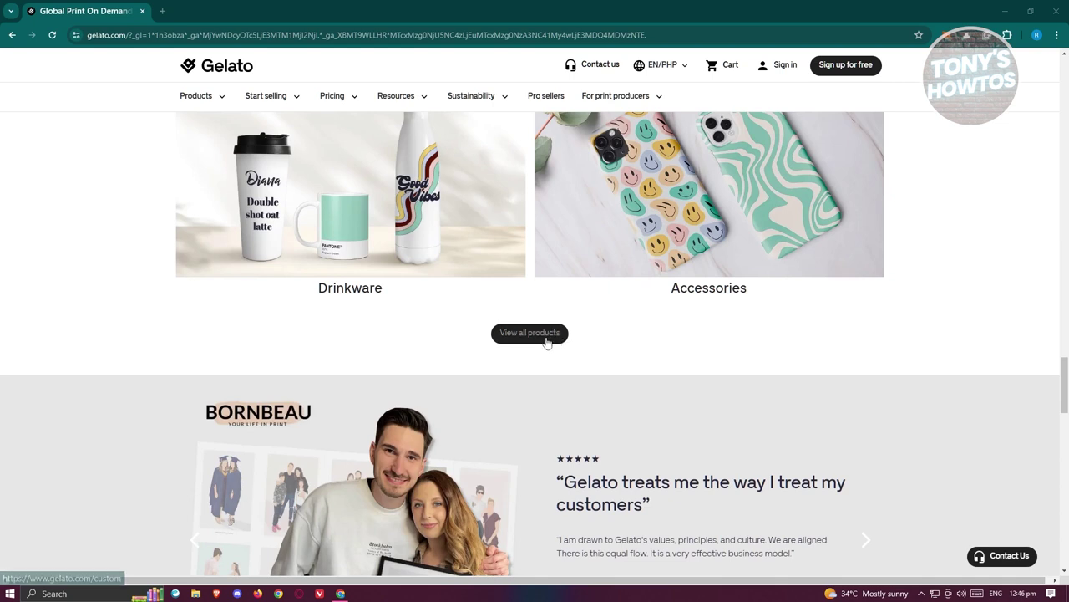
{"action": "scroll", "coordinate": [606, 380], "scroll_direction": "down", "scroll_amount": 2}
{"action": "scroll", "coordinate": [615, 387], "scroll_direction": "down", "scroll_amount": 1}
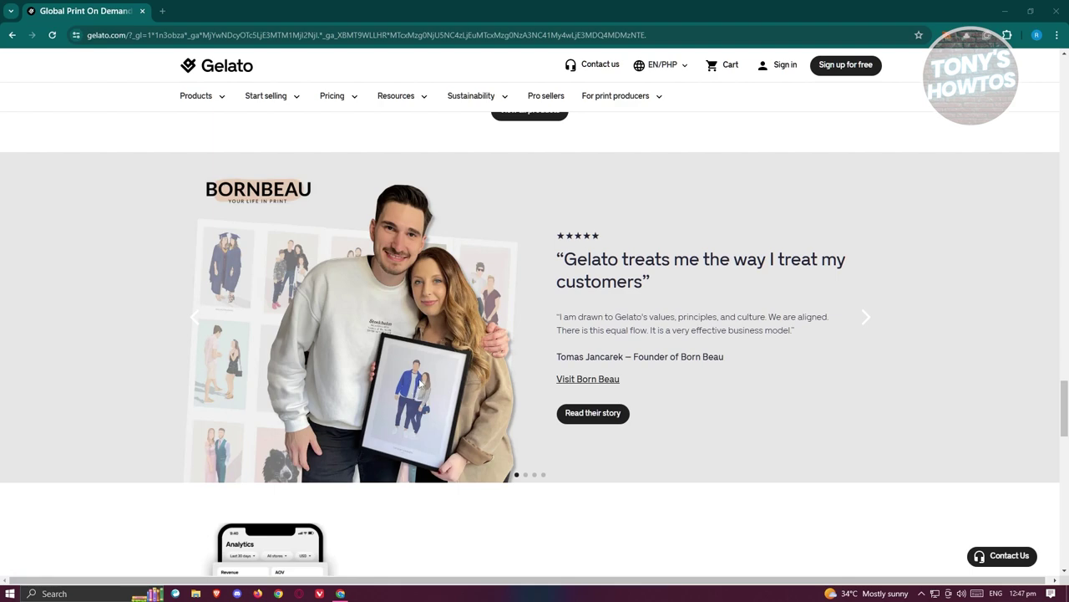
{"action": "scroll", "coordinate": [404, 382], "scroll_direction": "up", "scroll_amount": 8}
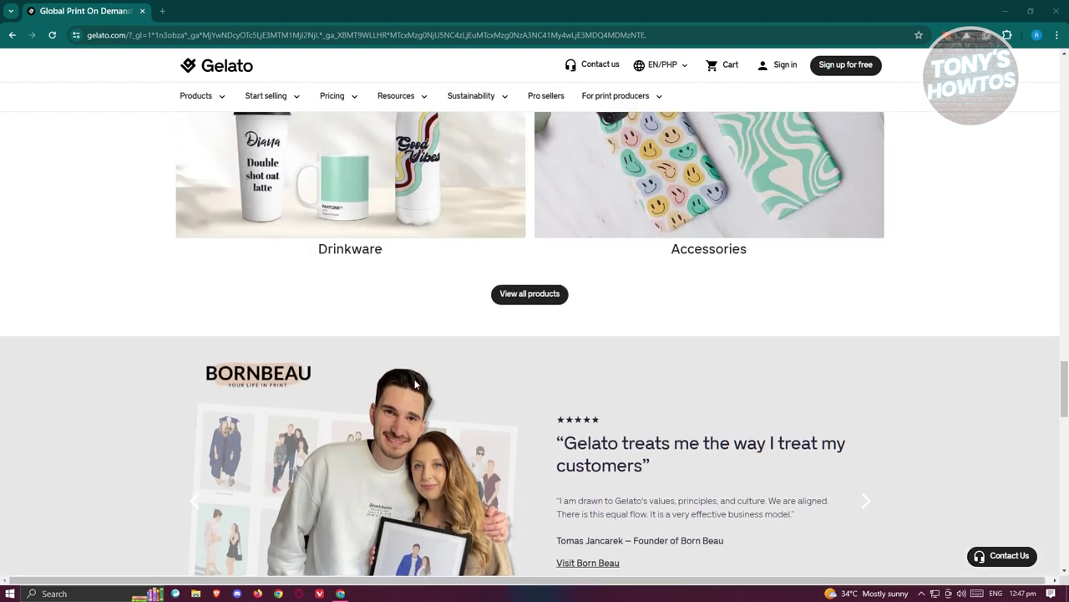
- Go from the free sign-up page to the sign-in page and sign in to Gelato with an existing Google account
{"action": "left_click", "coordinate": [851, 69]}
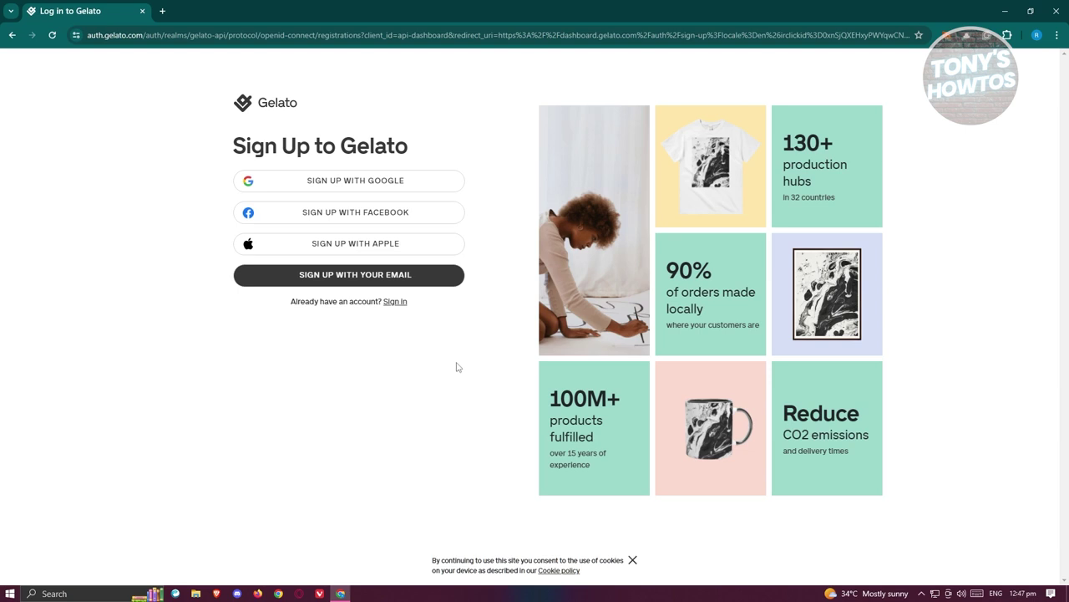
{"action": "left_click", "coordinate": [402, 303]}
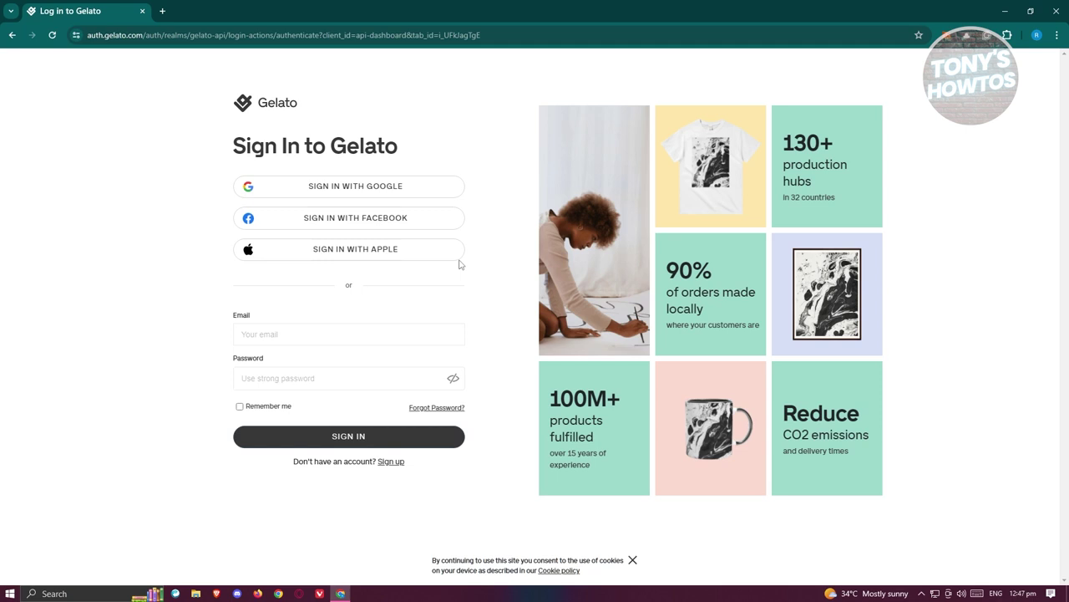
{"action": "left_click", "coordinate": [401, 187]}
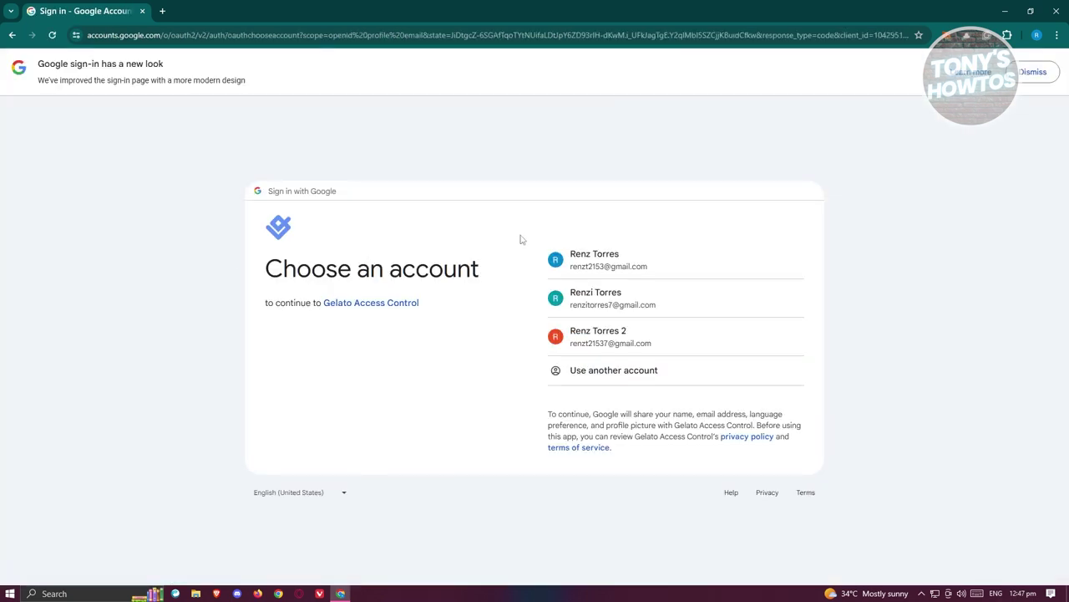
{"action": "left_click", "coordinate": [596, 260]}
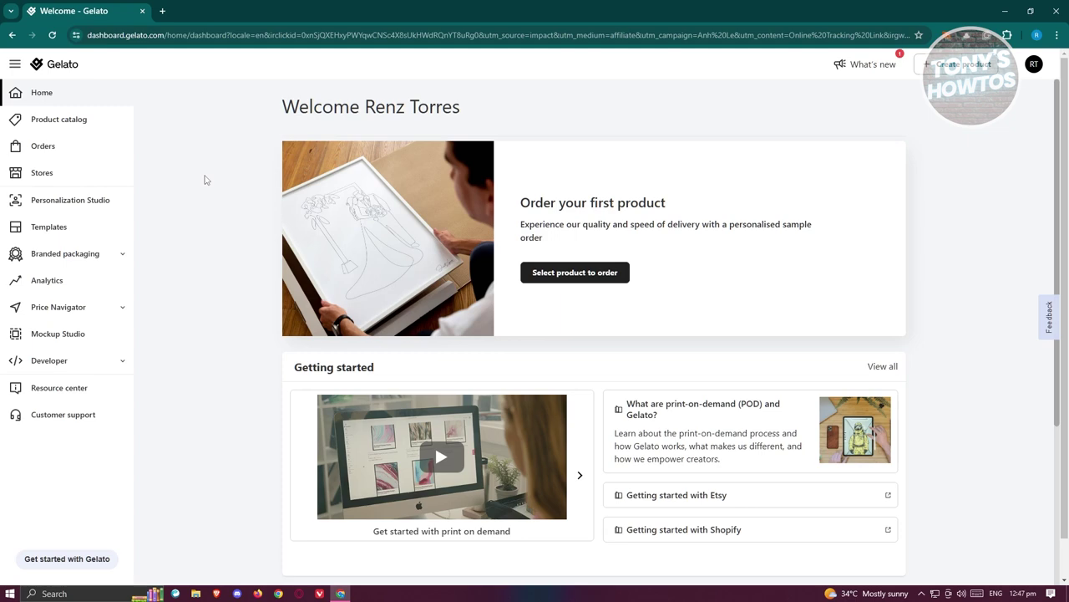
- Look over the dashboard home page, including the Getting started guides and the Suggested for you section
{"action": "scroll", "coordinate": [275, 232], "scroll_direction": "down", "scroll_amount": 3}
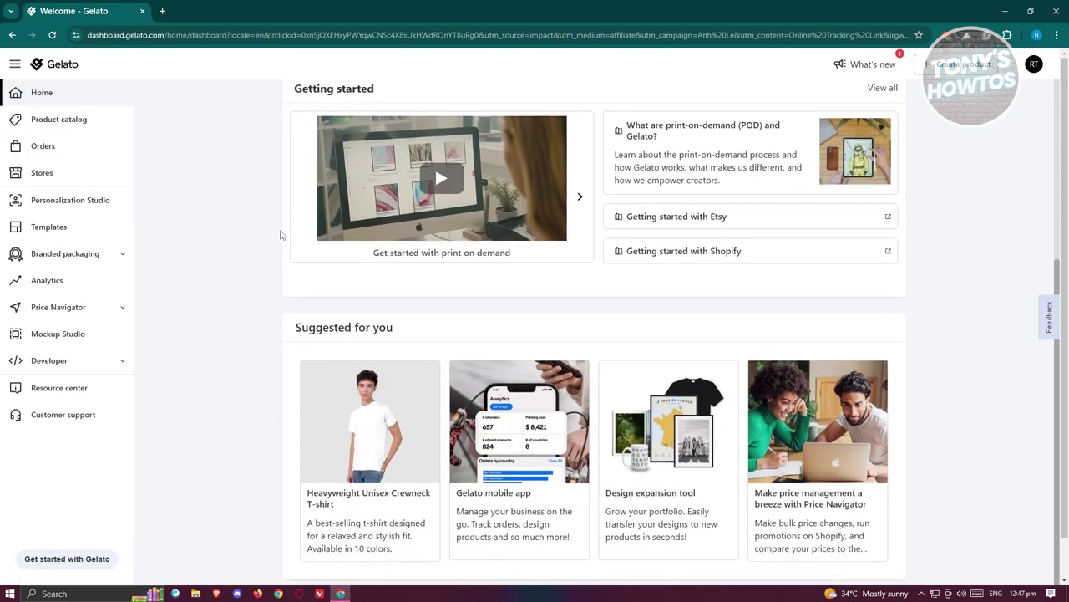
{"action": "scroll", "coordinate": [375, 238], "scroll_direction": "up", "scroll_amount": 2}
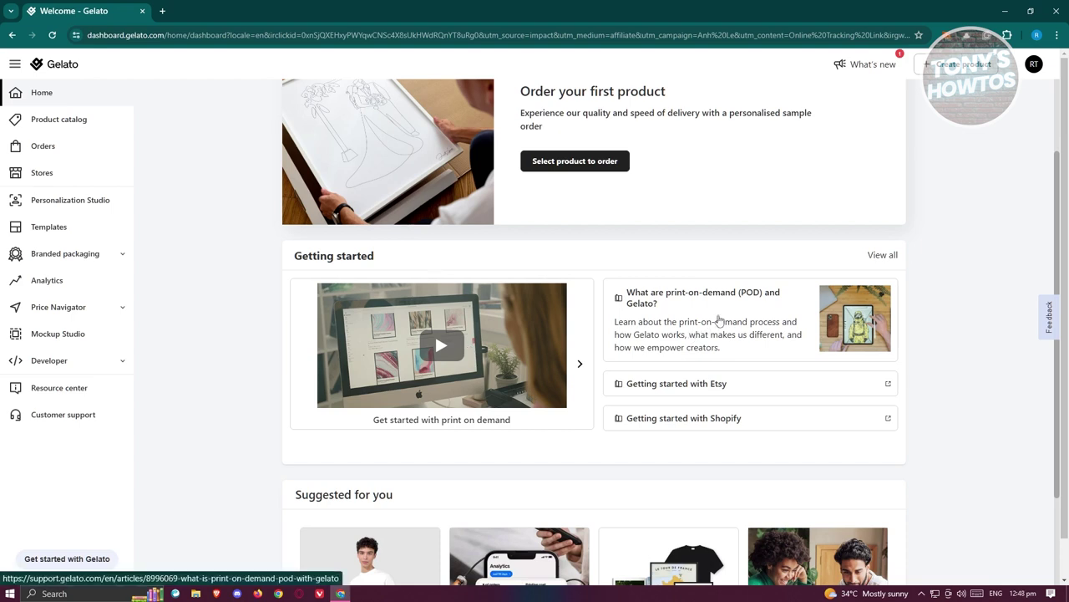
{"action": "scroll", "coordinate": [720, 326], "scroll_direction": "down", "scroll_amount": 1}
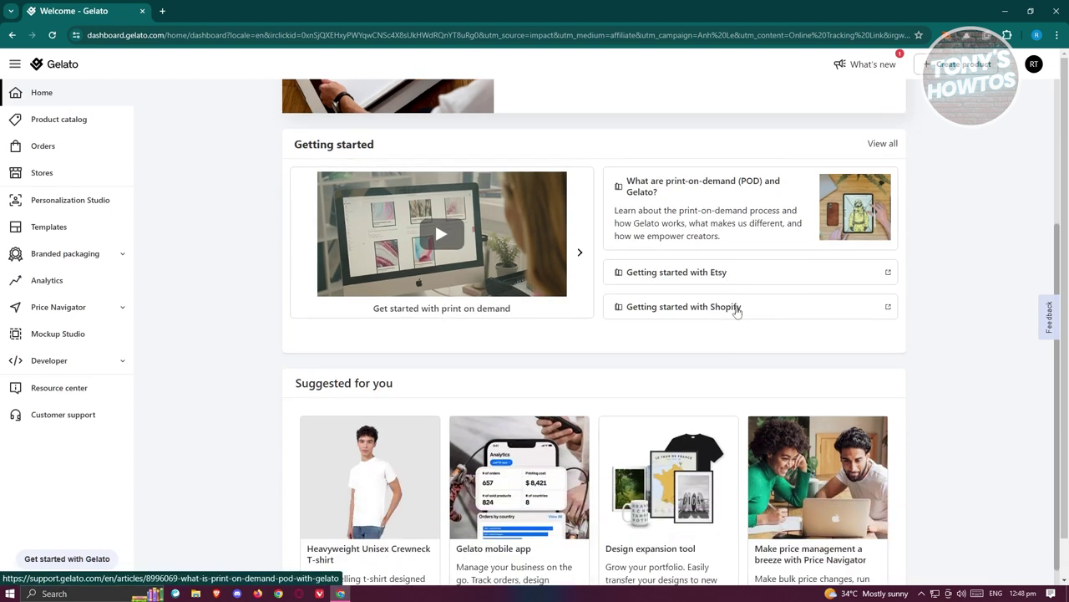
{"action": "scroll", "coordinate": [781, 318], "scroll_direction": "down", "scroll_amount": 1}
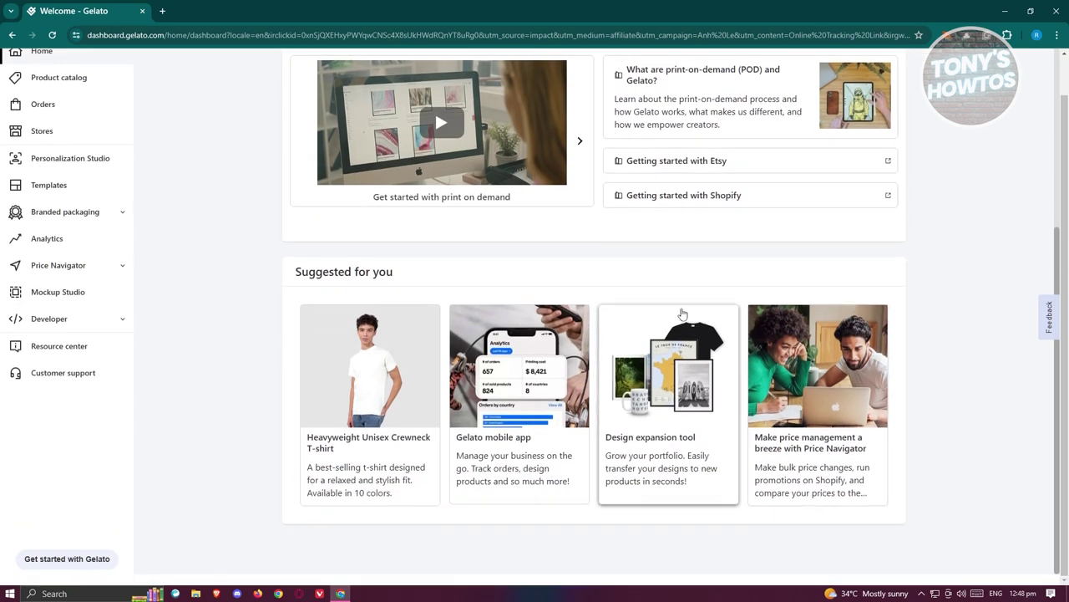
{"action": "scroll", "coordinate": [685, 279], "scroll_direction": "up", "scroll_amount": 3}
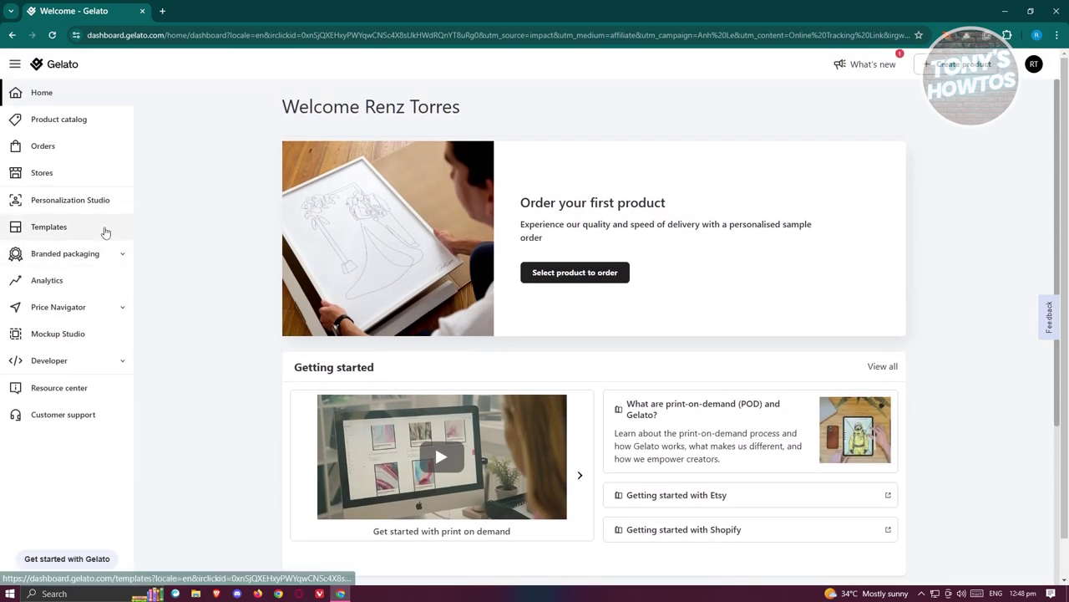
- Open the product catalog and look through all its product categories, from clothing to stationery
{"action": "left_click", "coordinate": [89, 124]}
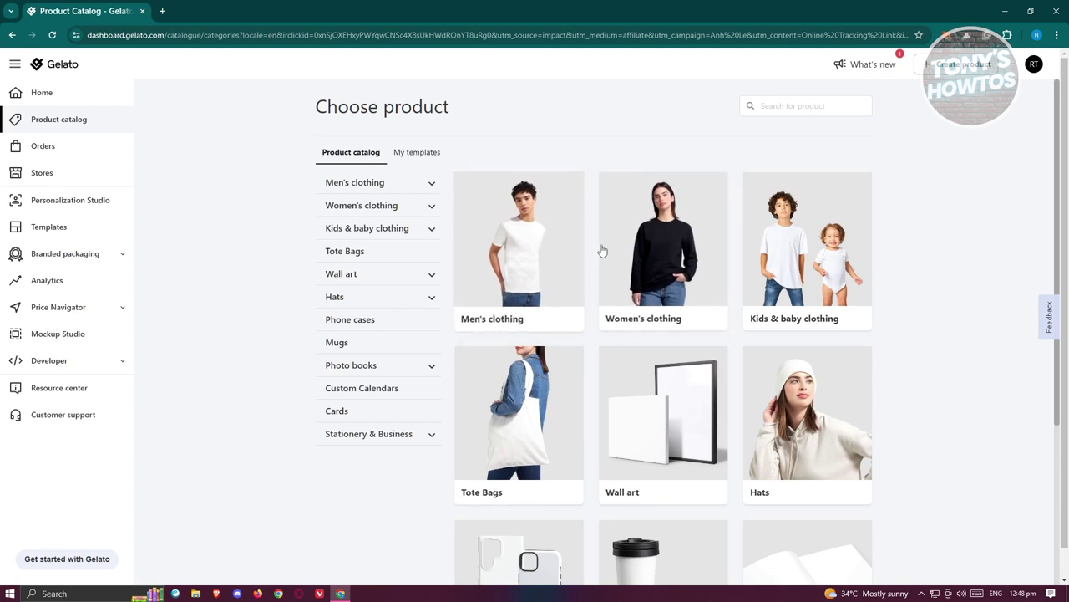
{"action": "scroll", "coordinate": [684, 276], "scroll_direction": "down", "scroll_amount": 2}
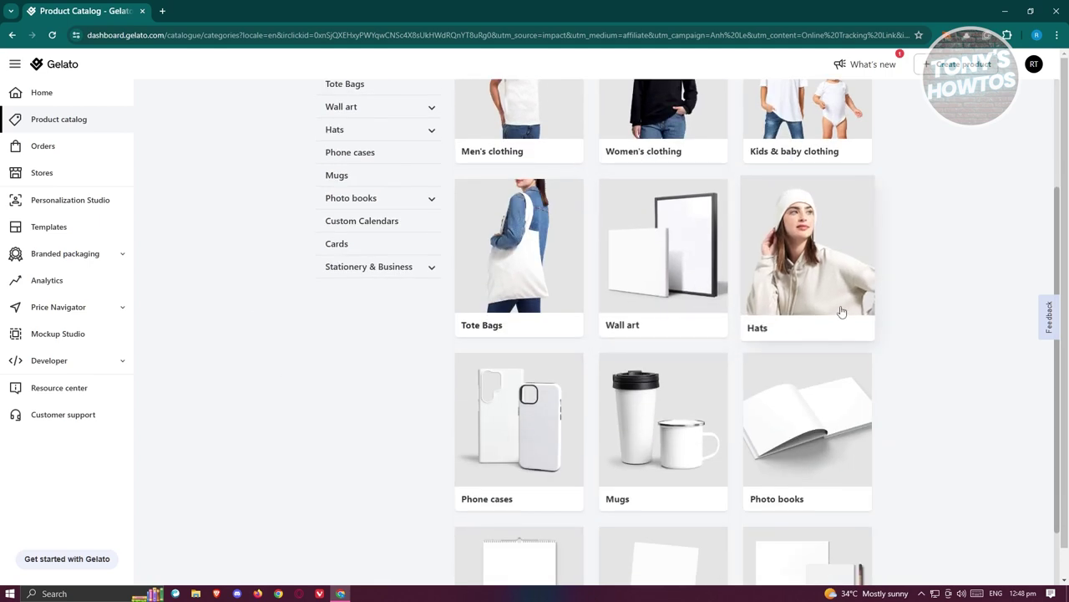
{"action": "scroll", "coordinate": [675, 457], "scroll_direction": "down", "scroll_amount": 2}
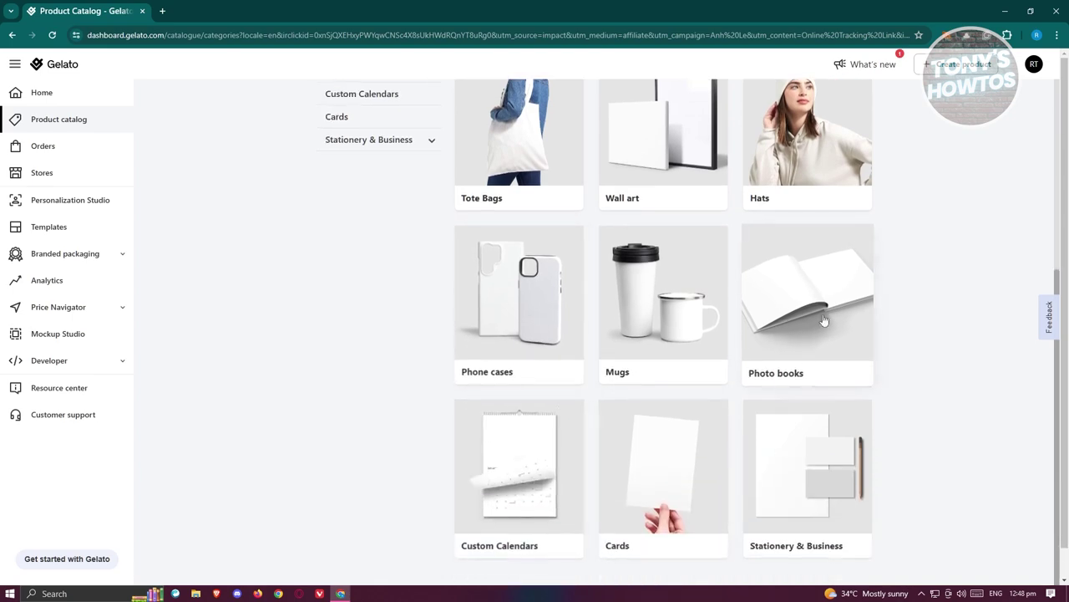
{"action": "scroll", "coordinate": [581, 502], "scroll_direction": "up", "scroll_amount": 4}
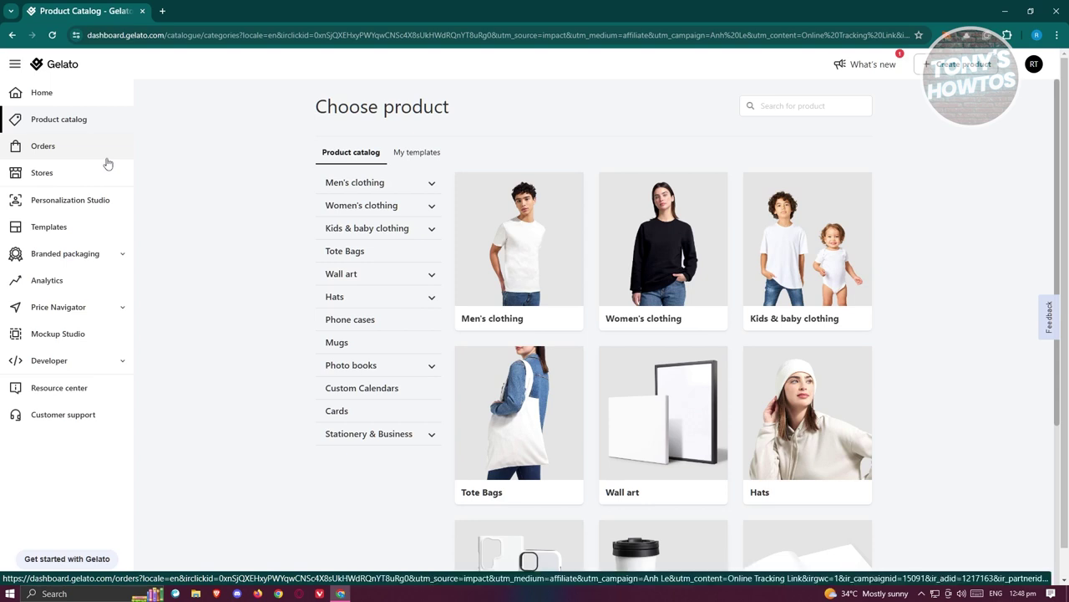
- Open the Orders page and filter the order list to Draft orders
{"action": "left_click", "coordinate": [46, 146]}
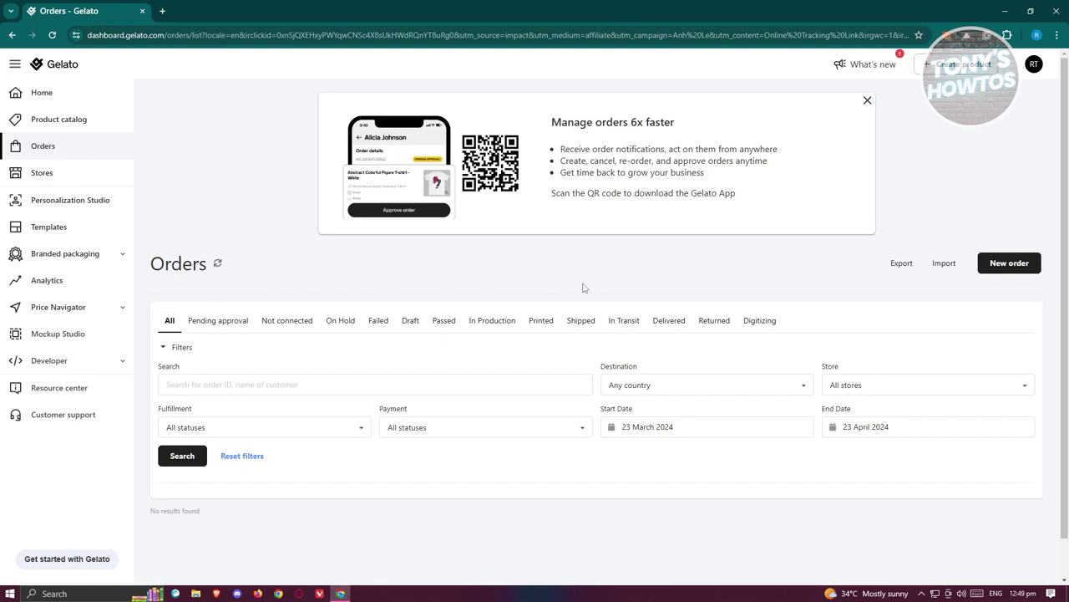
{"action": "left_click", "coordinate": [409, 331]}
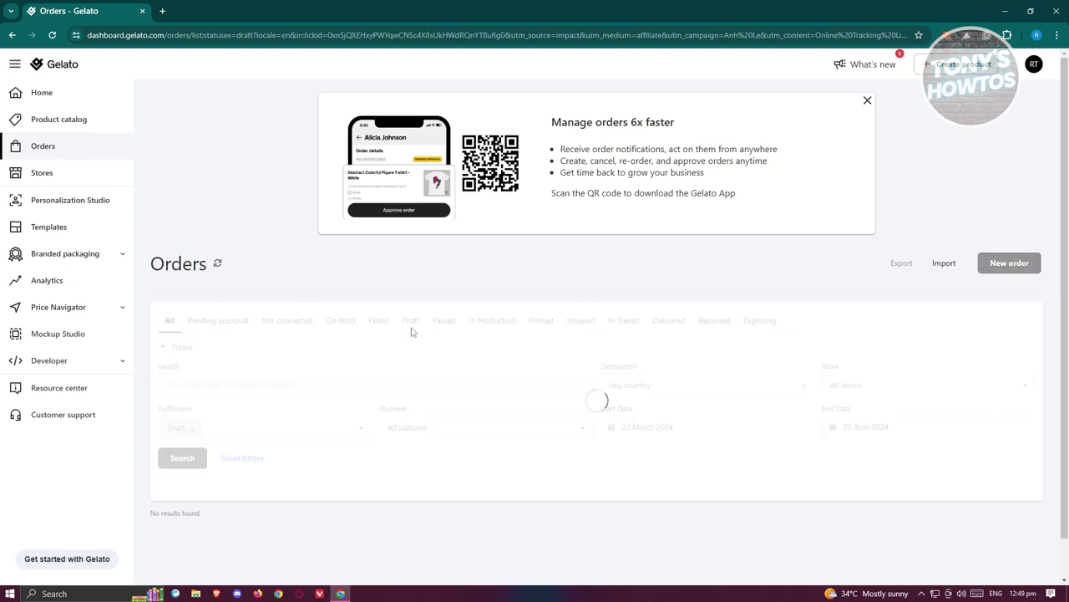
- View the Personalization Studio introduction and the Templates page
{"action": "left_click", "coordinate": [71, 202]}
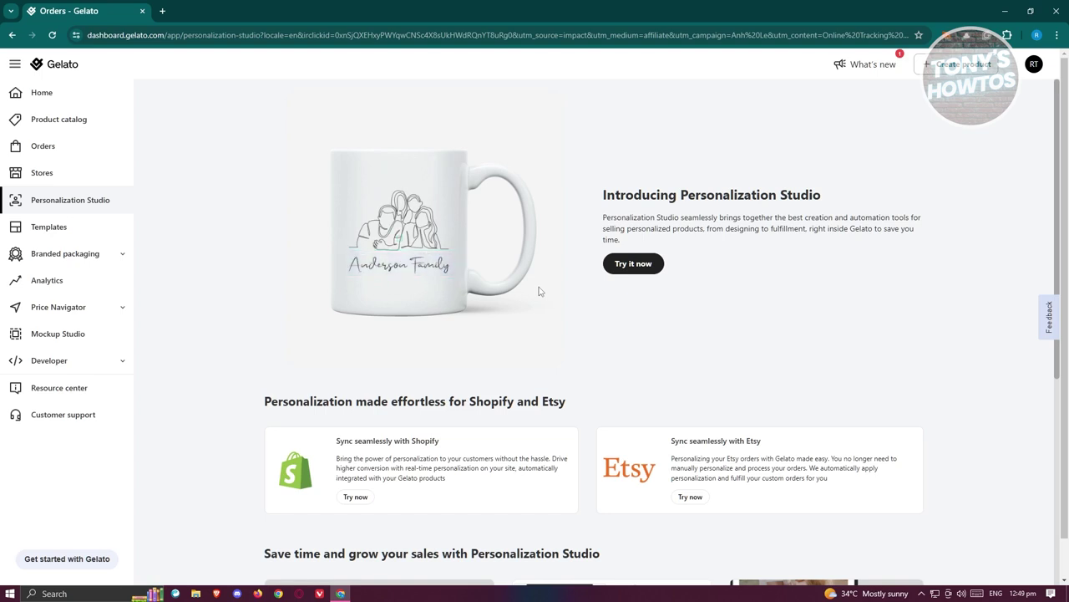
{"action": "left_click", "coordinate": [107, 225]}
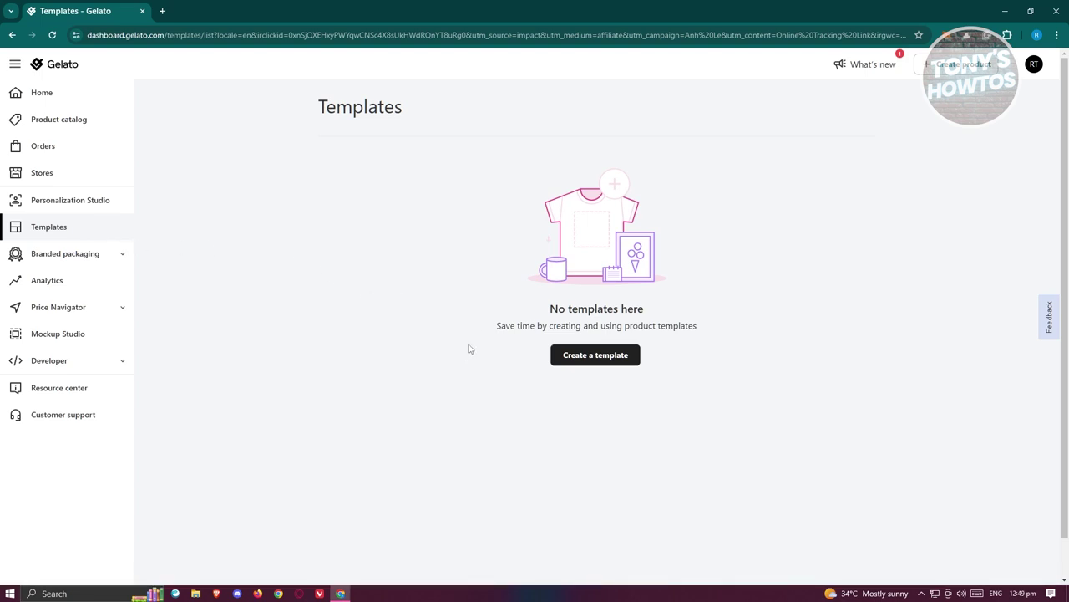
- Open the Branded packaging configuration page to view the label and insert options, and dismiss the free trial offer for Gelato+
{"action": "left_click", "coordinate": [74, 255]}
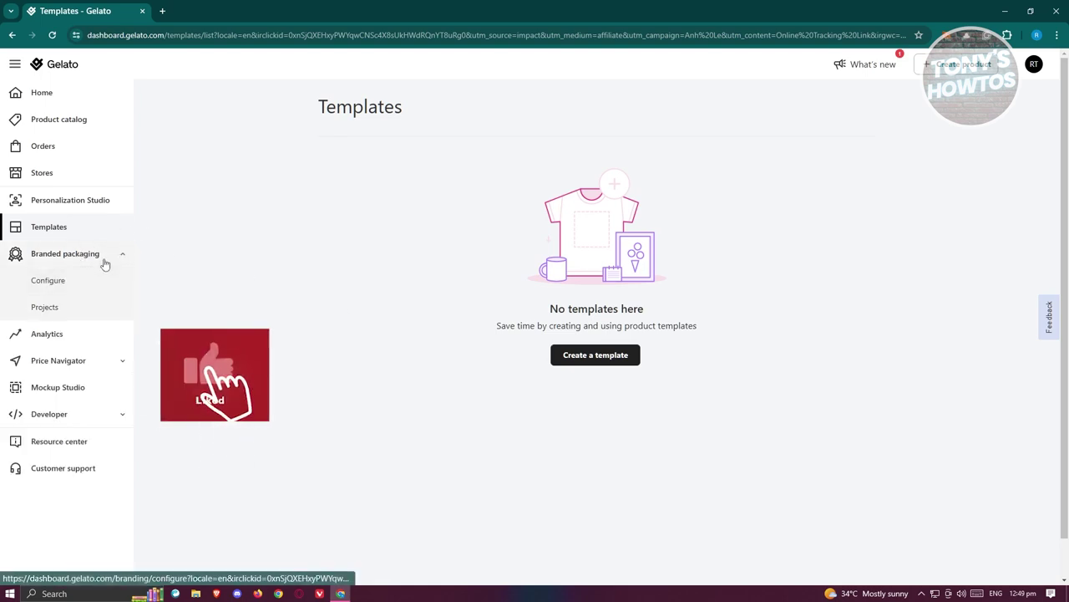
{"action": "left_click", "coordinate": [98, 255]}
{"action": "left_click", "coordinate": [79, 255]}
{"action": "left_click", "coordinate": [60, 291]}
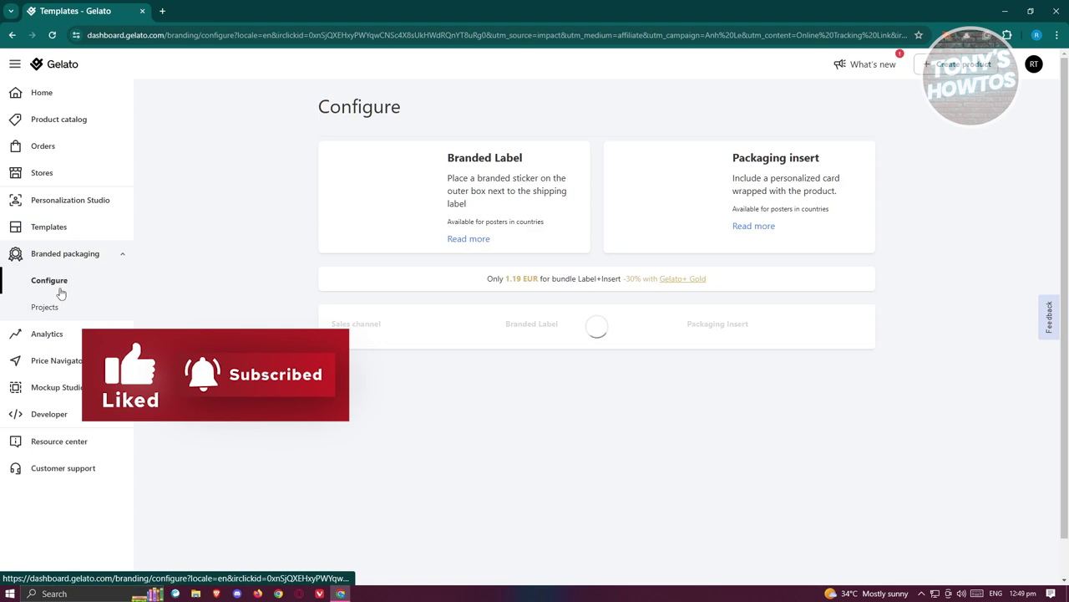
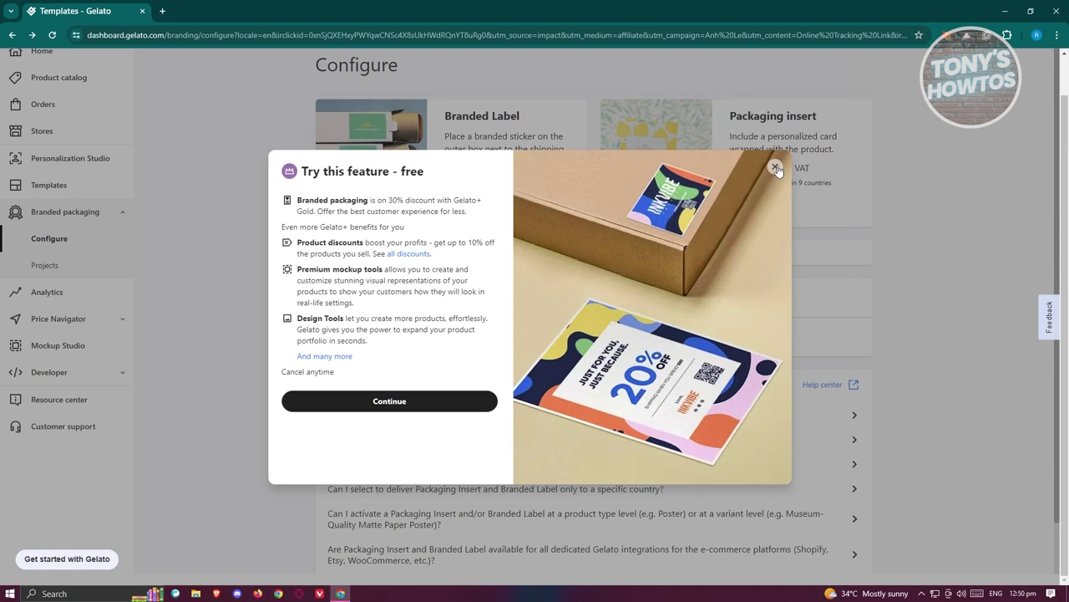
{"action": "left_click", "coordinate": [776, 168]}
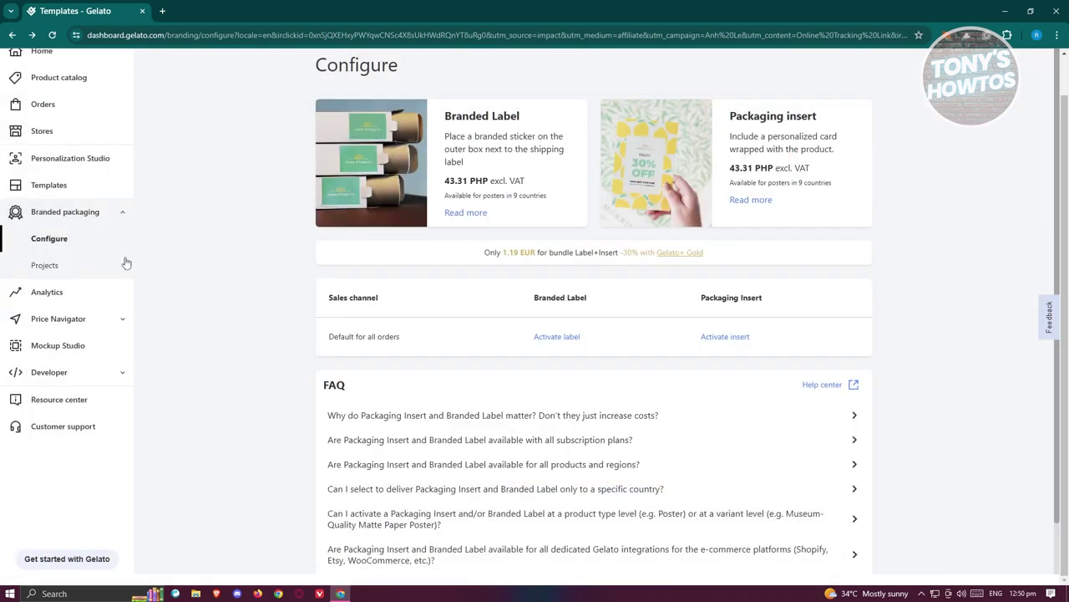
- Open the Analytics page and look through the order totals, Orders by country, Product split and detailed breakdown sections
{"action": "left_click", "coordinate": [58, 295]}
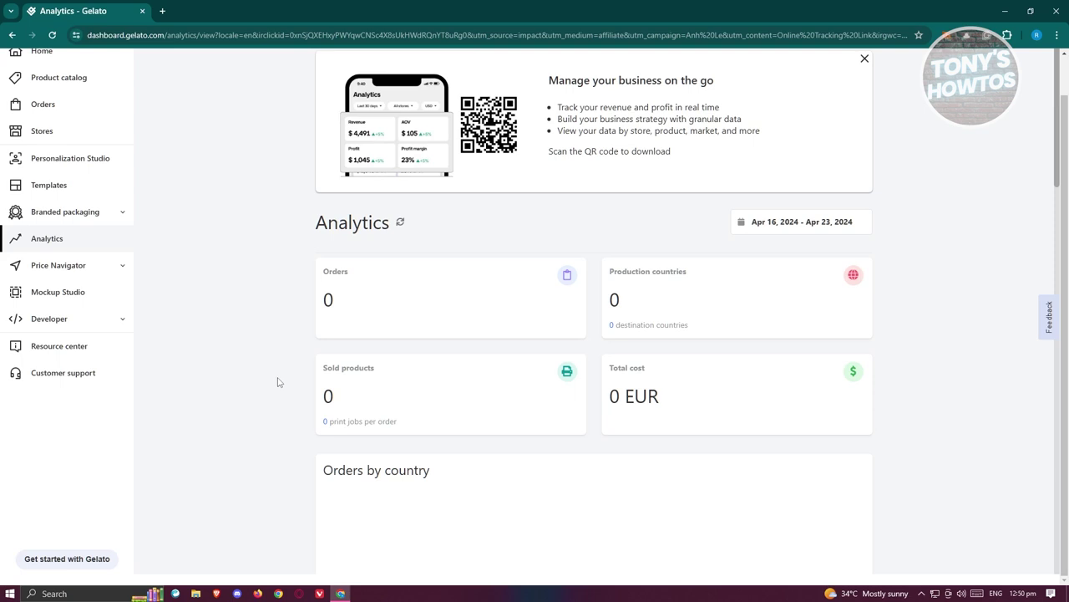
{"action": "scroll", "coordinate": [284, 388], "scroll_direction": "down", "scroll_amount": 3}
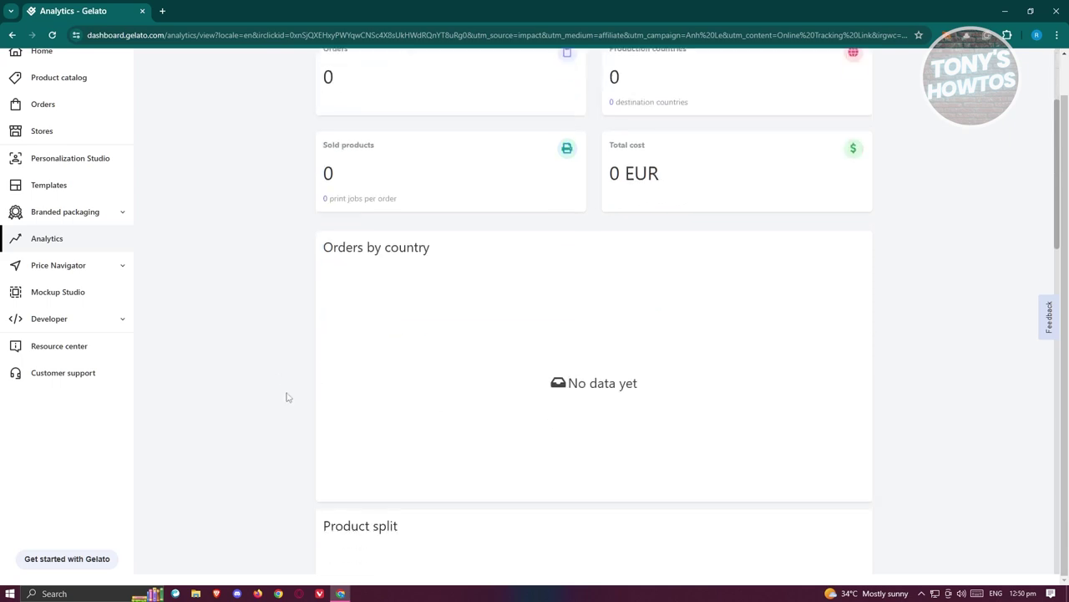
{"action": "scroll", "coordinate": [570, 475], "scroll_direction": "down", "scroll_amount": 5}
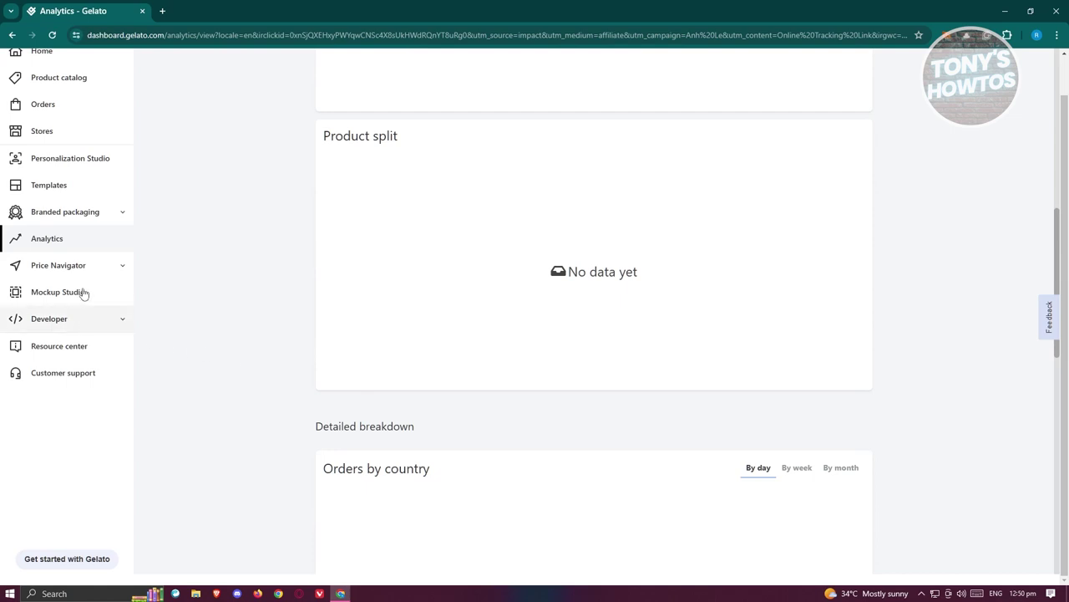
- View the Products page of Price Navigator and the Mockup Studio page
{"action": "left_click", "coordinate": [99, 267]}
{"action": "left_click", "coordinate": [62, 293]}
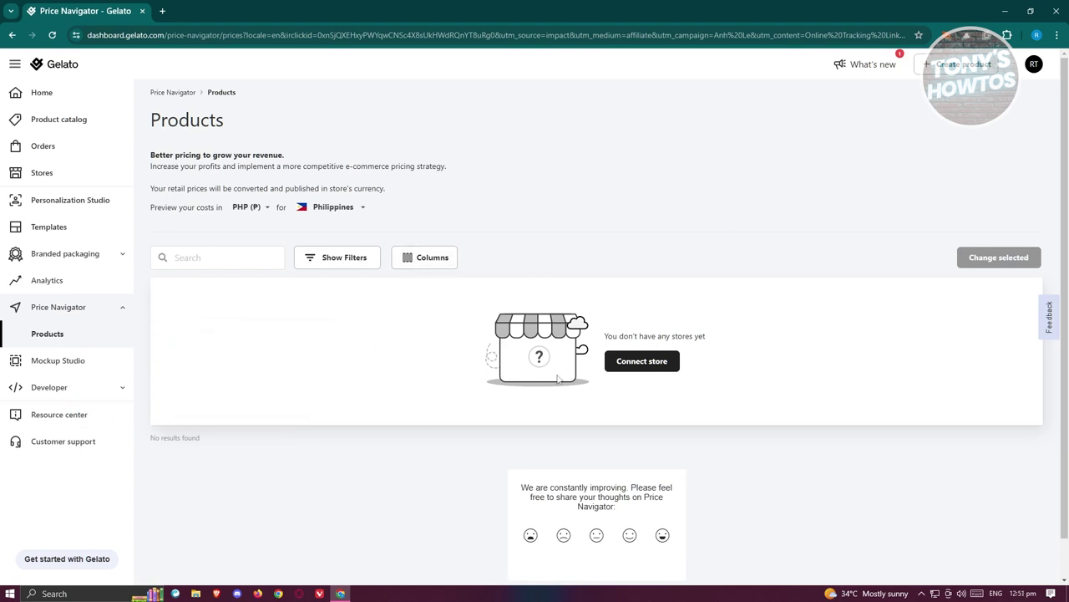
{"action": "left_click", "coordinate": [55, 361]}
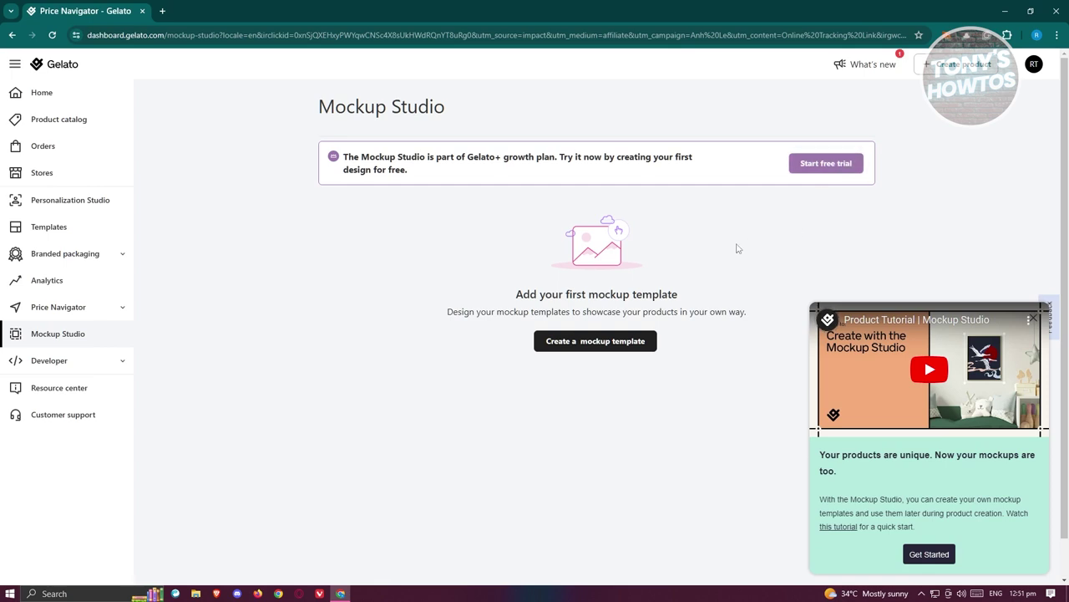
- Look over the Developer section's options, collapse it, and dismiss the Mockup Studio tutorial pop-up
{"action": "left_click", "coordinate": [105, 361]}
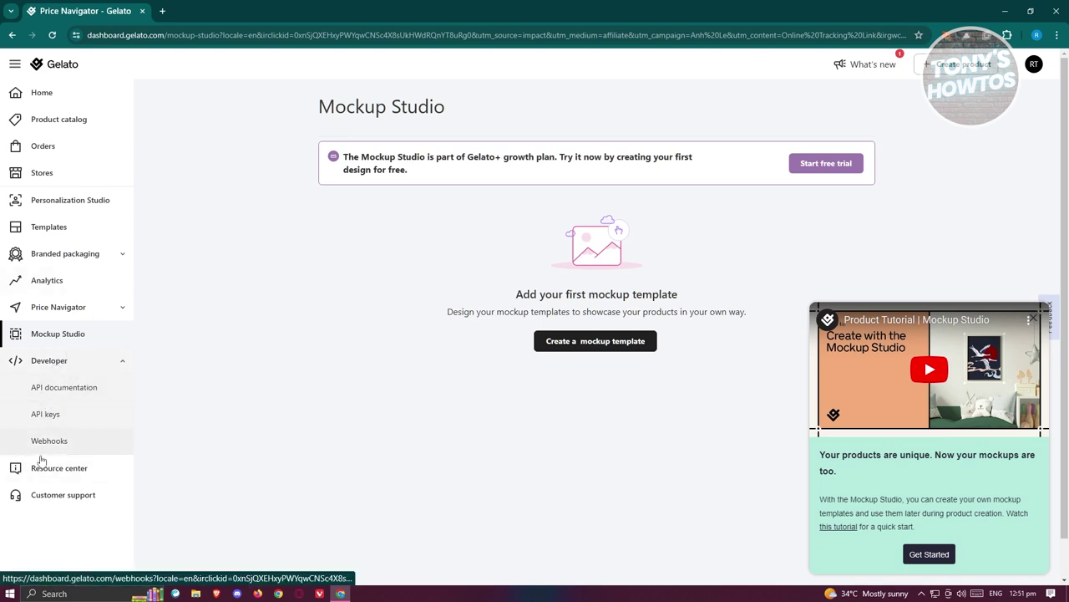
{"action": "left_click", "coordinate": [124, 361]}
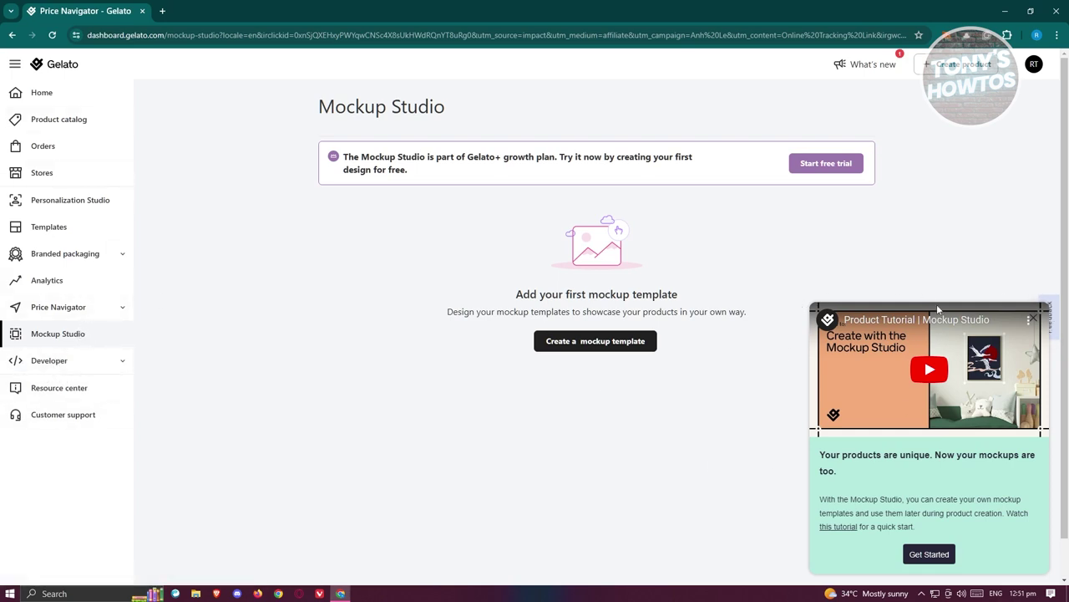
{"action": "left_click", "coordinate": [1033, 318]}
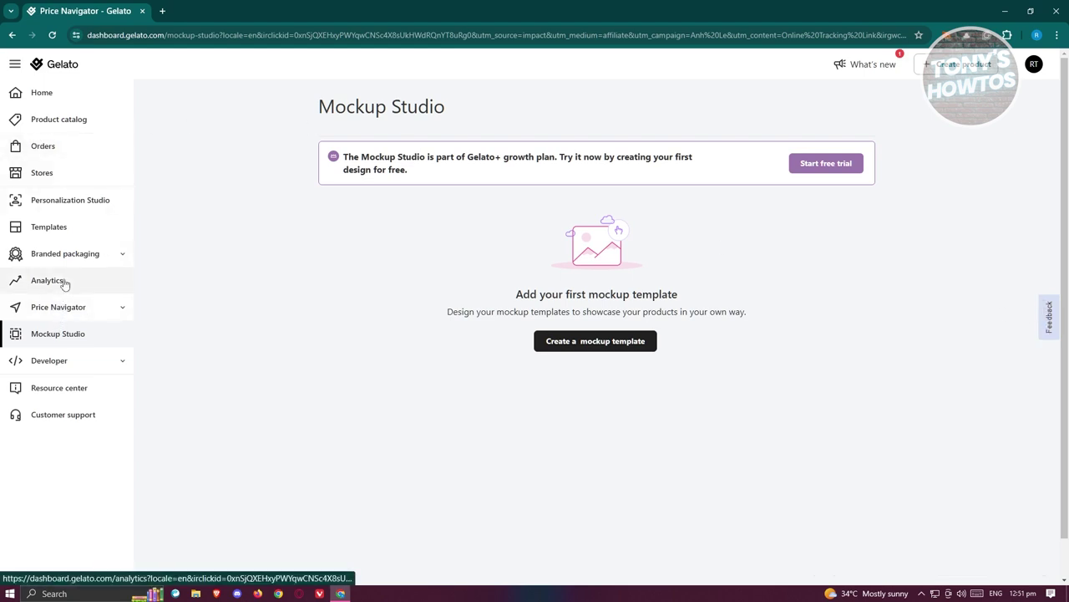
- Connect a Shopify store from the Stores page by installing the Gelato: Print on Demand app
{"action": "left_click", "coordinate": [65, 175]}
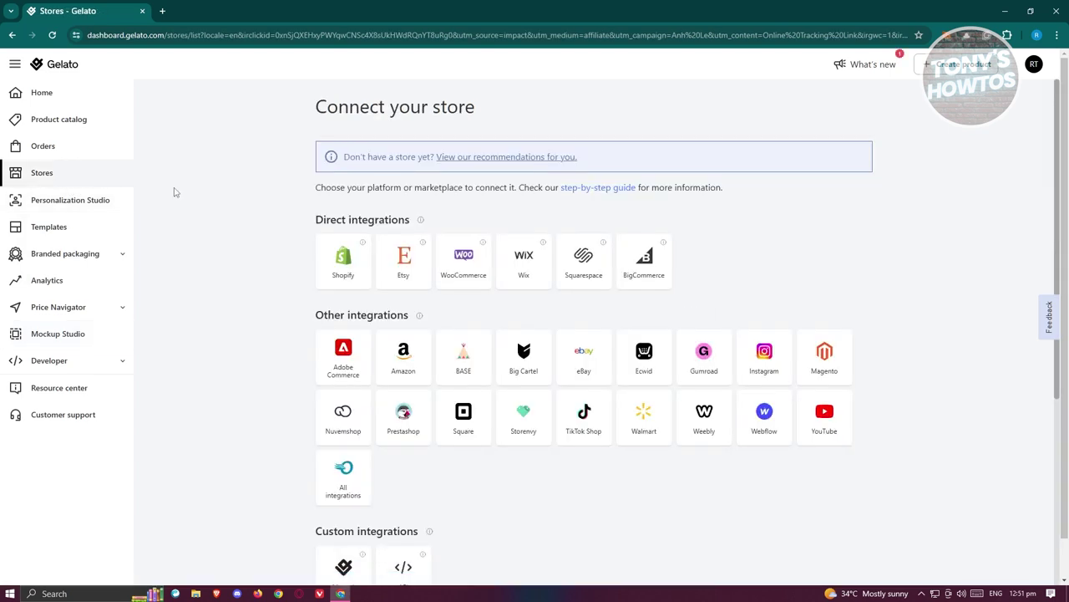
{"action": "left_click", "coordinate": [344, 263]}
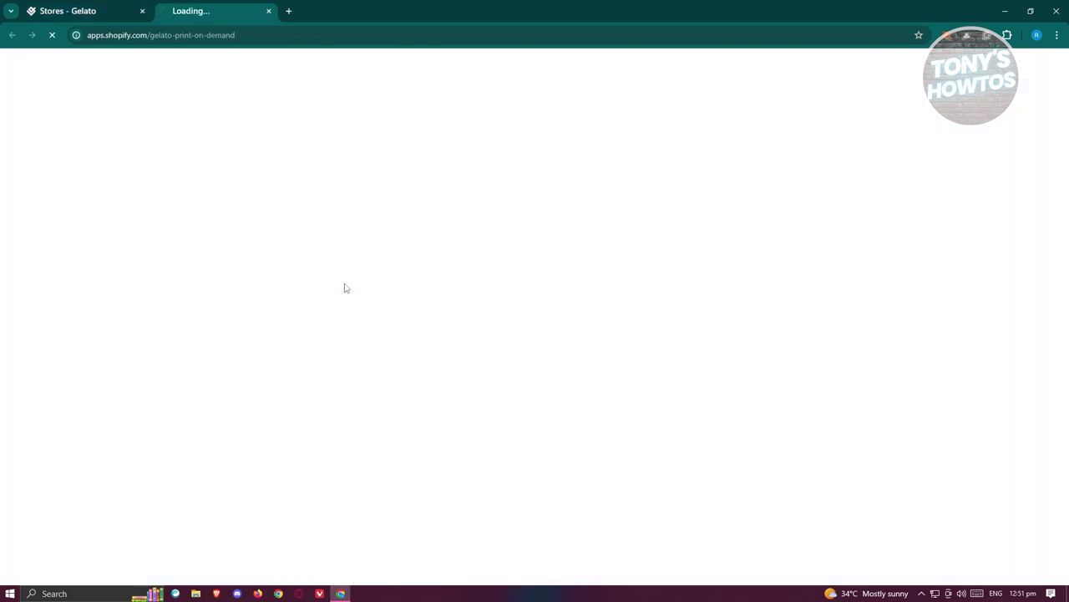
{"action": "left_click", "coordinate": [73, 5]}
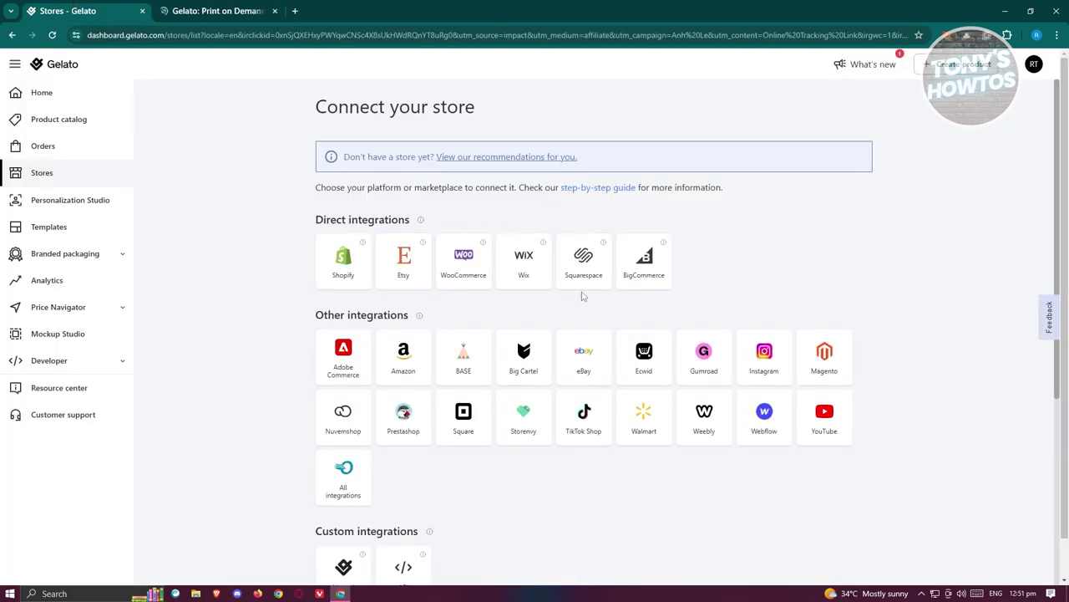
{"action": "left_click", "coordinate": [216, 11]}
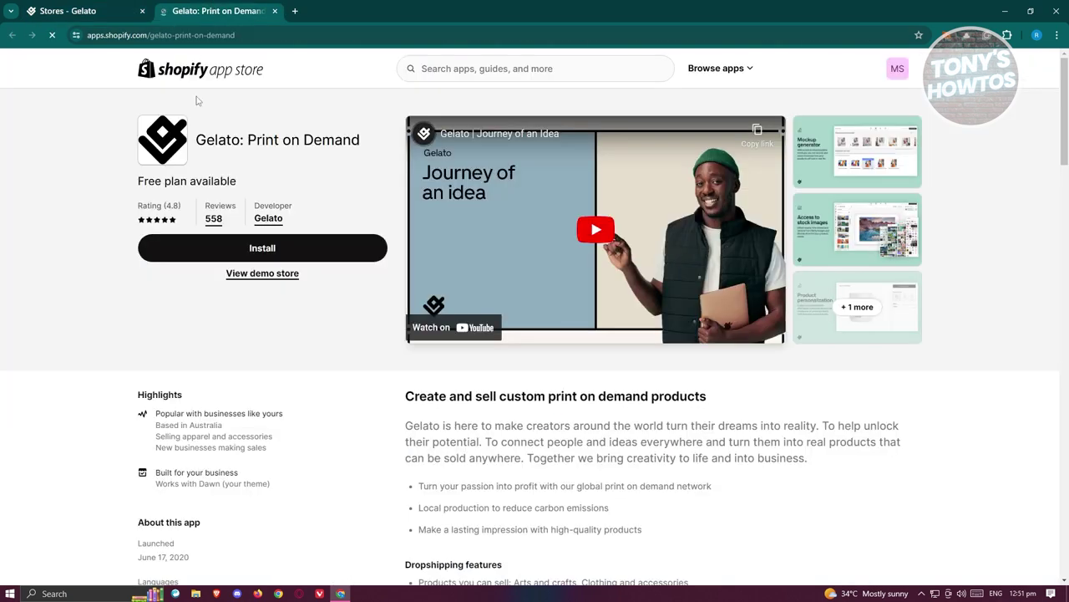
{"action": "left_click", "coordinate": [328, 247]}
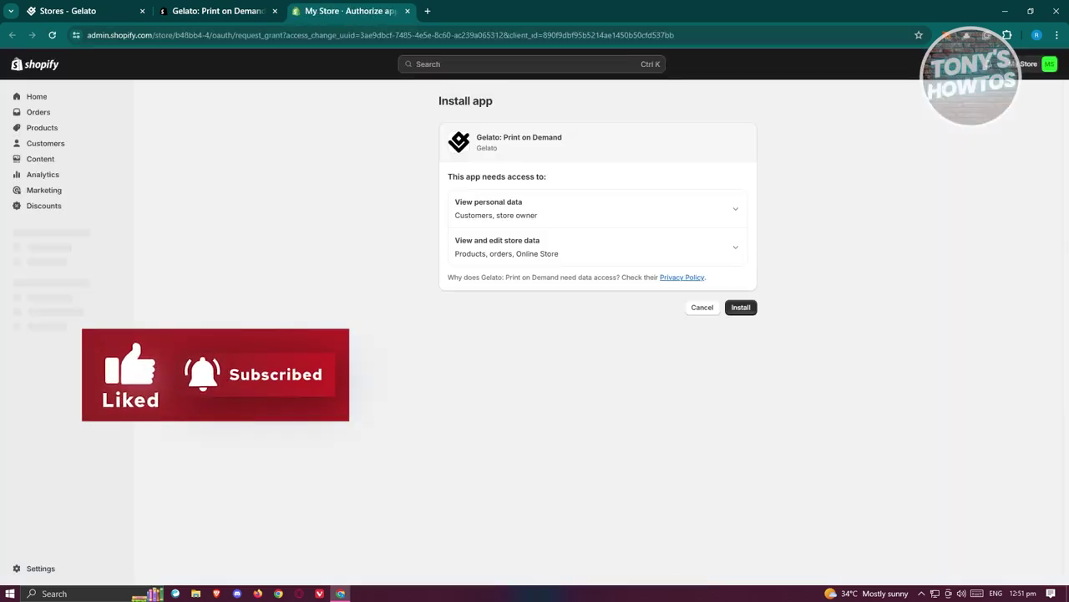
{"action": "left_click", "coordinate": [742, 307]}
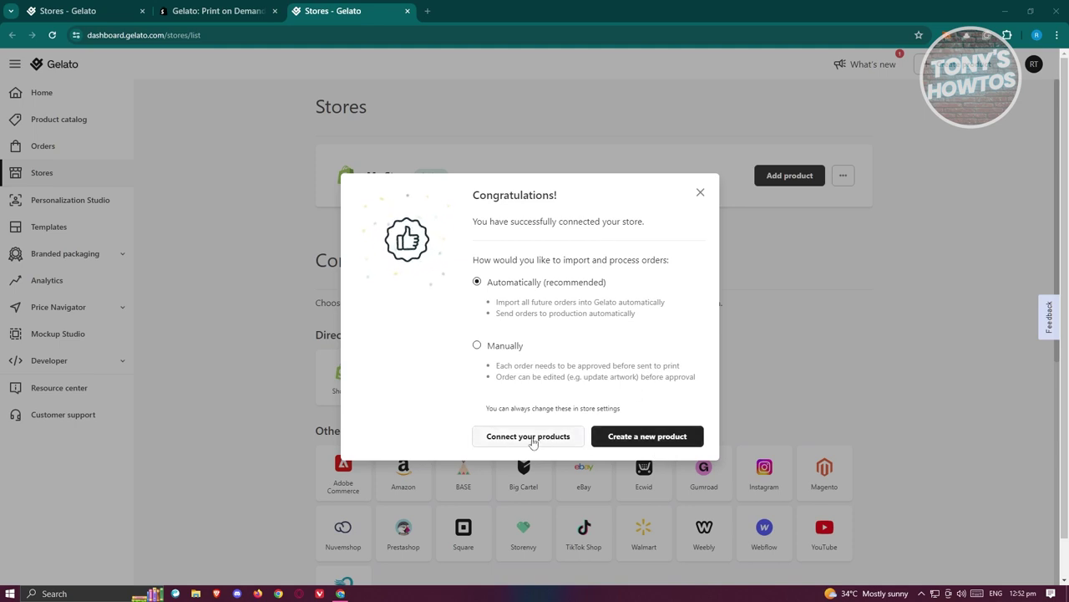
- Start a new product for the connected store and choose the Classic Unisex Pullover Hoodie from the men's hoodies
{"action": "left_click", "coordinate": [654, 445]}
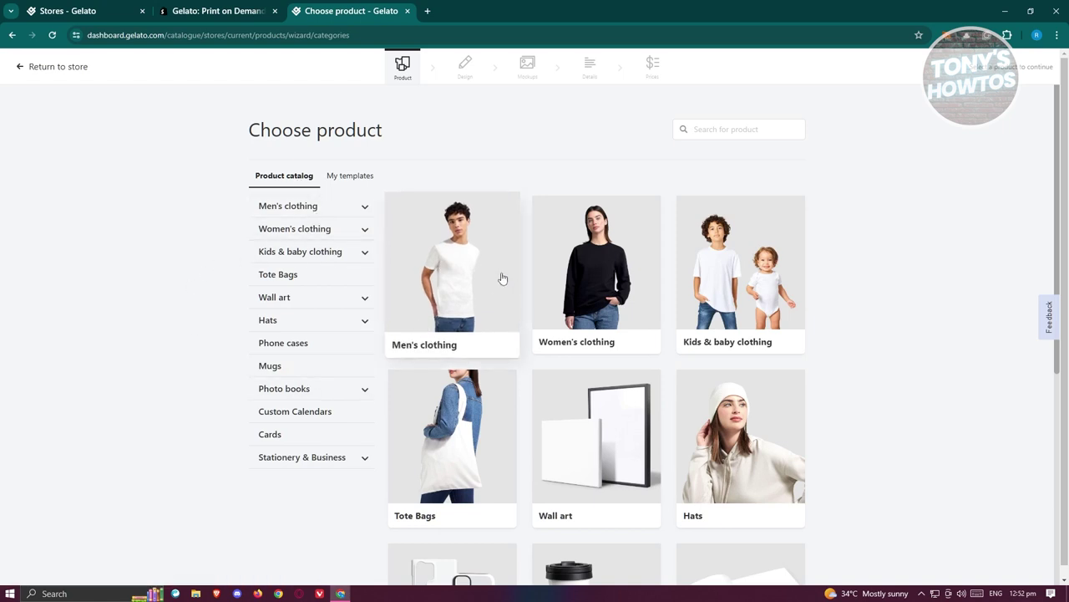
{"action": "left_click", "coordinate": [394, 229]}
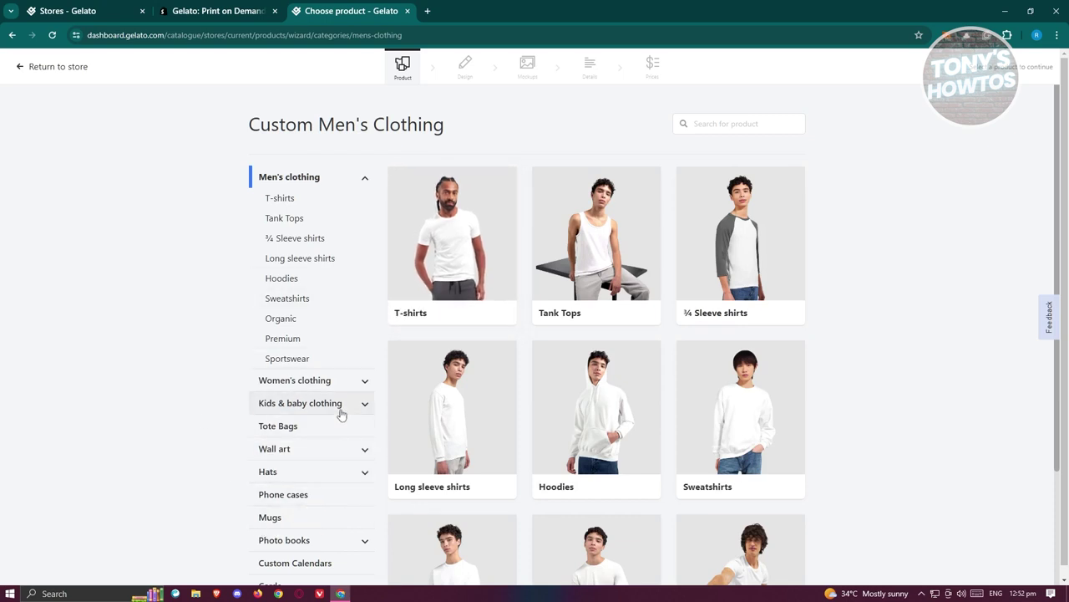
{"action": "left_click", "coordinate": [564, 393]}
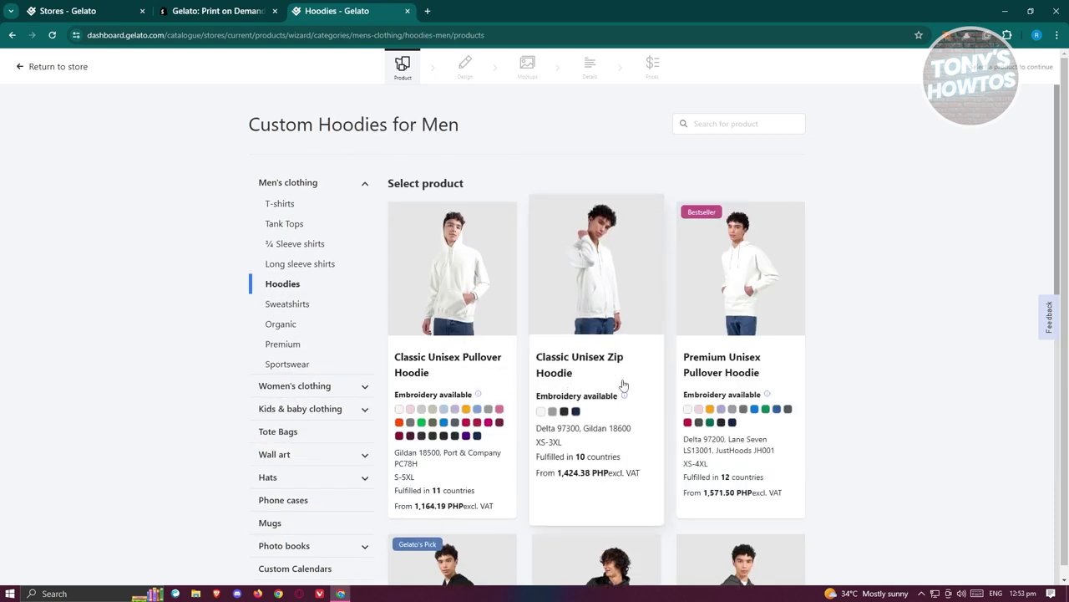
{"action": "scroll", "coordinate": [910, 368], "scroll_direction": "down", "scroll_amount": 2}
{"action": "scroll", "coordinate": [898, 468], "scroll_direction": "down", "scroll_amount": 3}
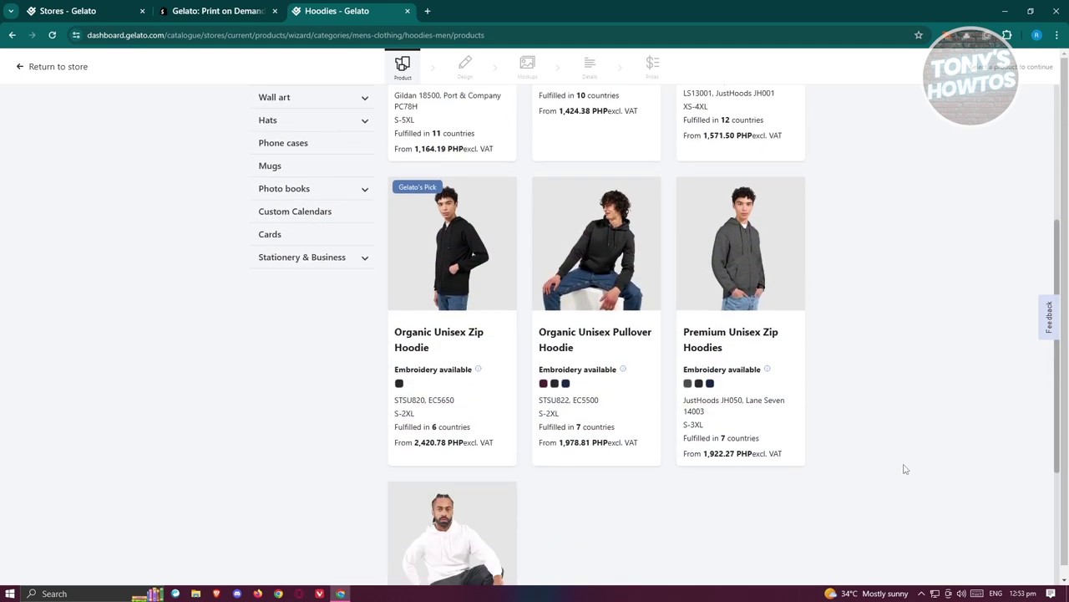
{"action": "scroll", "coordinate": [902, 468], "scroll_direction": "up", "scroll_amount": 4}
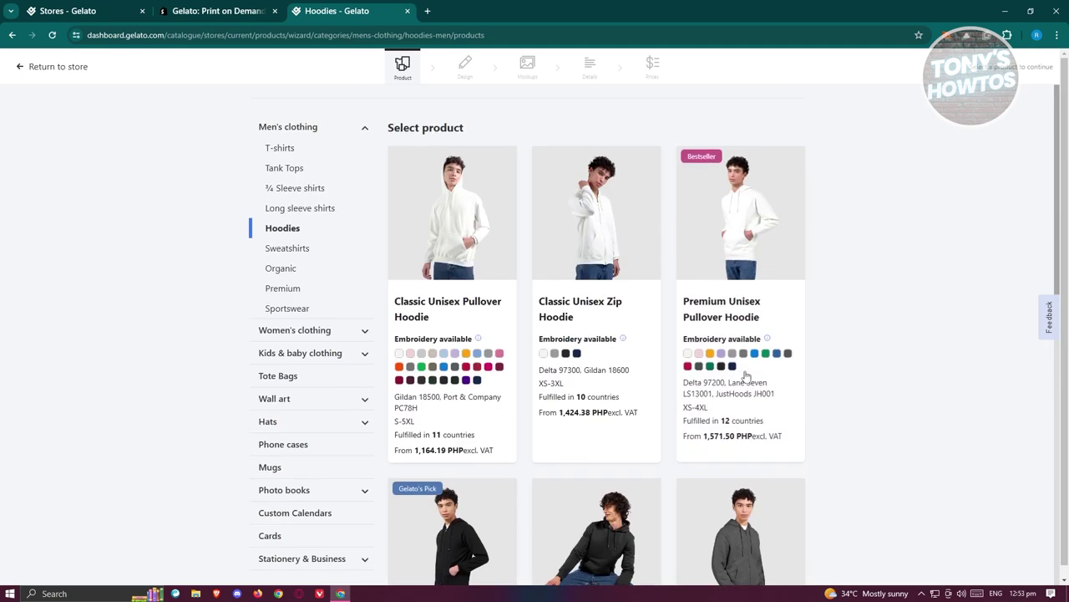
{"action": "left_click", "coordinate": [457, 201]}
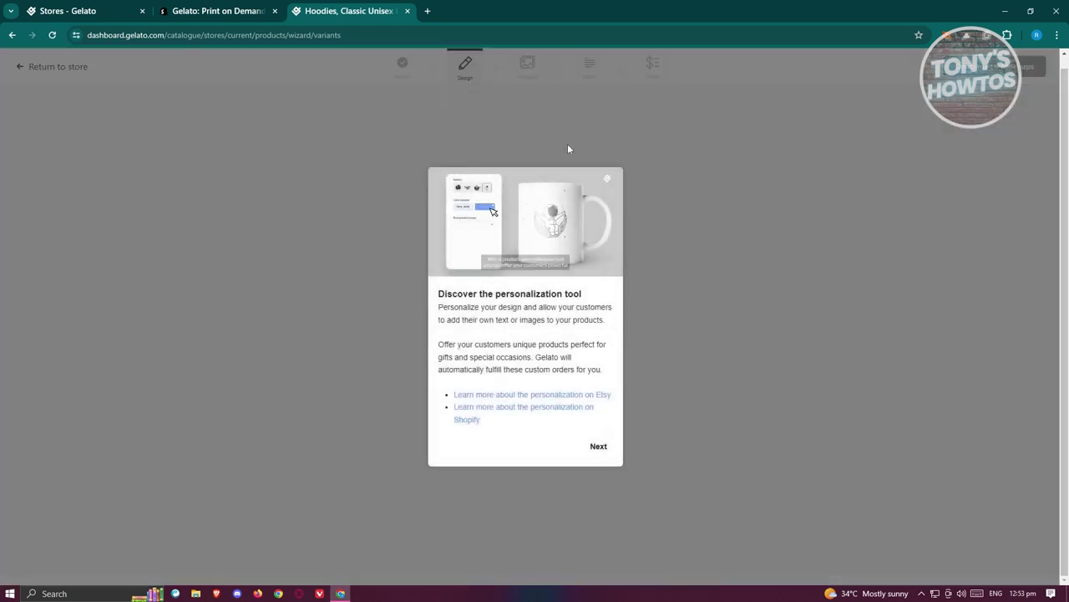
- Step through the personalization tool introduction and close it to reach the hoodie design editor
{"action": "left_click", "coordinate": [595, 447]}
{"action": "left_click", "coordinate": [593, 454]}
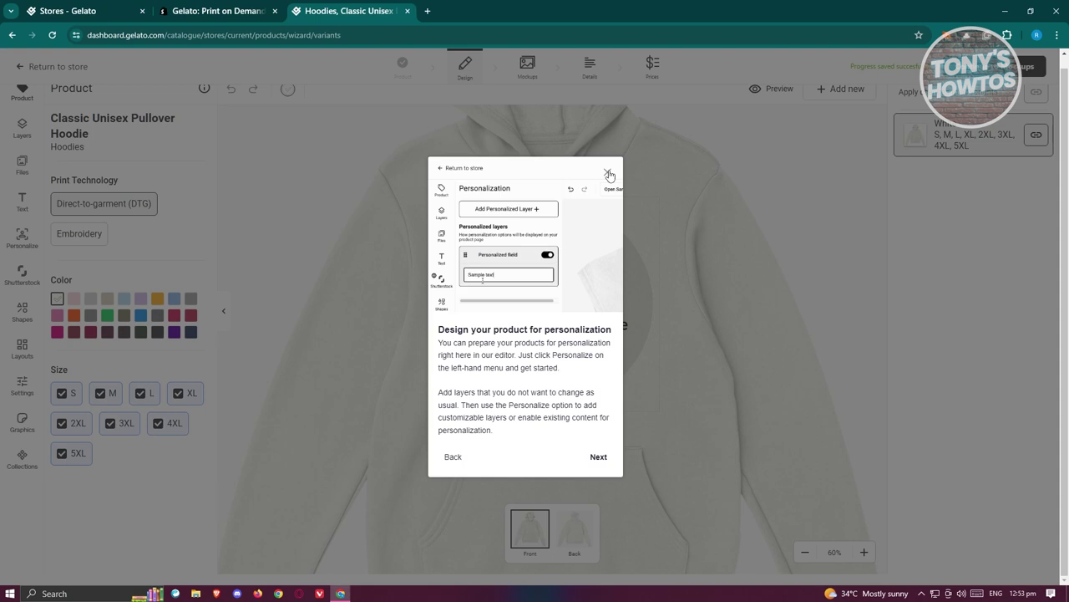
{"action": "left_click", "coordinate": [608, 173]}
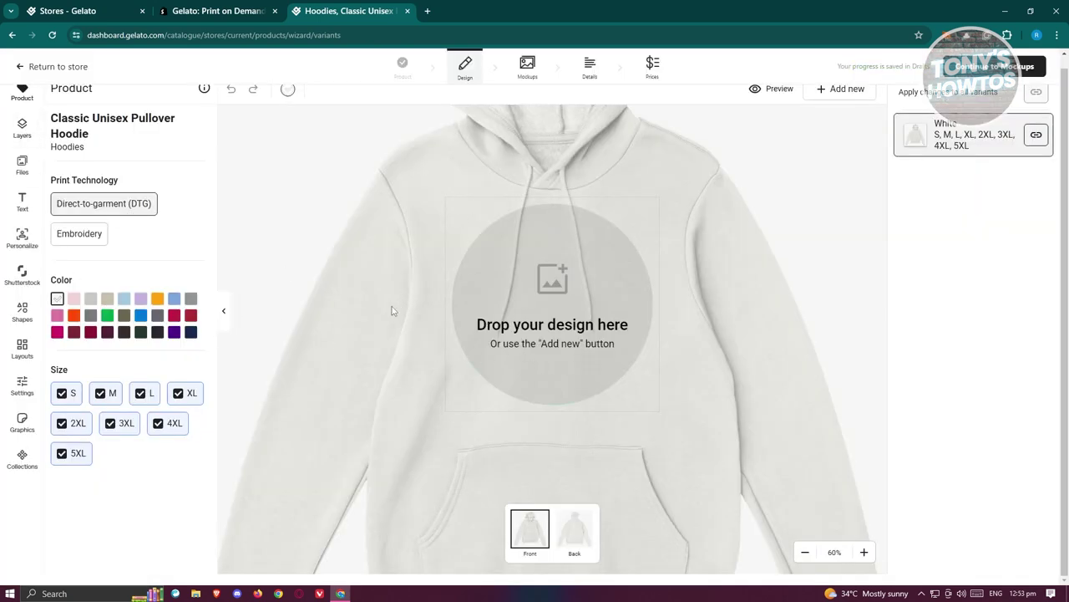
- Upload 1751a413-5f40-4eb7-a96d-5001964debb9.png from the device's Downloads folder and place it on the front of the hoodie
{"action": "left_click", "coordinate": [22, 177]}
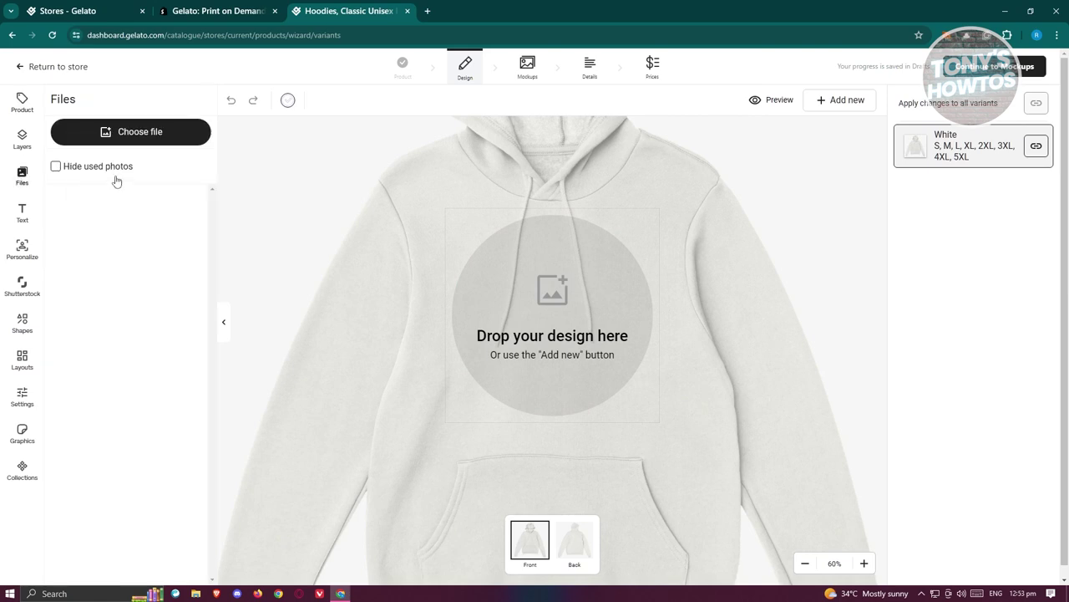
{"action": "left_click", "coordinate": [156, 139]}
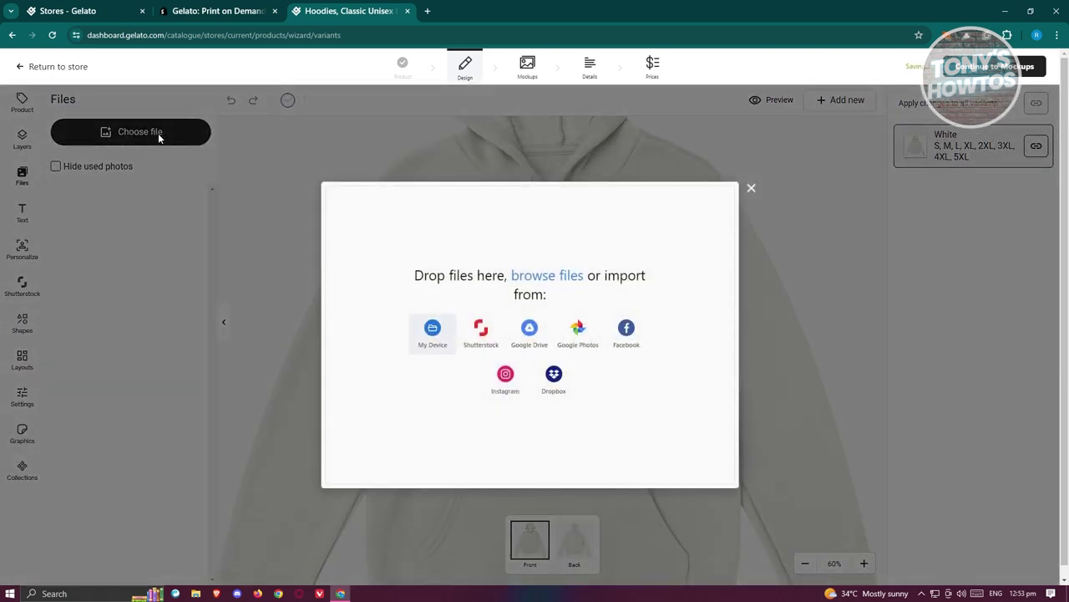
{"action": "left_click", "coordinate": [432, 333]}
{"action": "scroll", "coordinate": [662, 269], "scroll_direction": "down", "scroll_amount": 3}
{"action": "scroll", "coordinate": [660, 272], "scroll_direction": "down", "scroll_amount": 10}
{"action": "scroll", "coordinate": [670, 270], "scroll_direction": "down", "scroll_amount": 8}
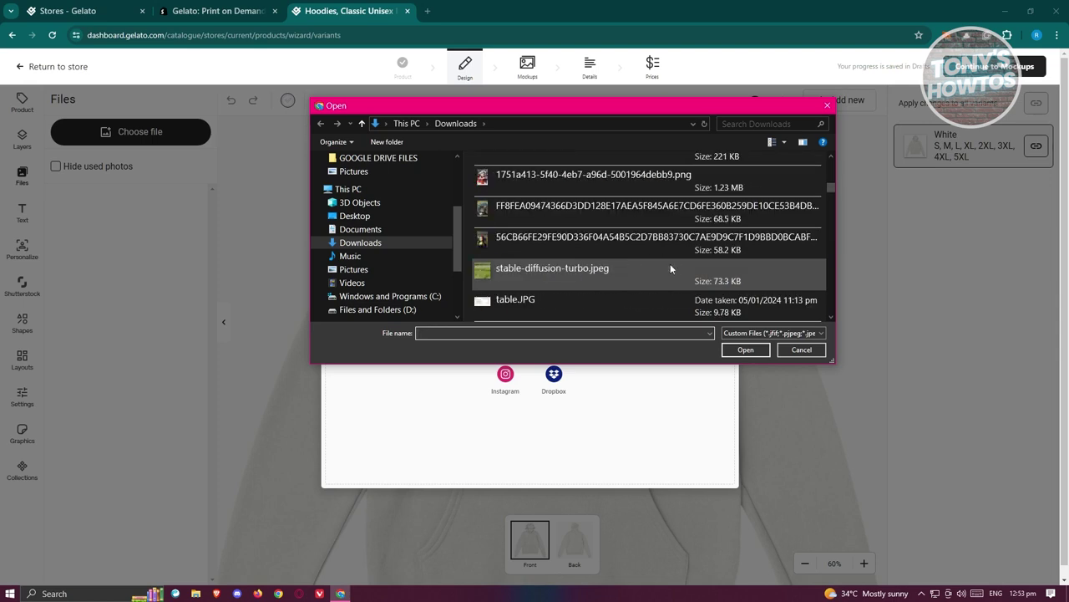
{"action": "scroll", "coordinate": [671, 263], "scroll_direction": "down", "scroll_amount": 5}
{"action": "scroll", "coordinate": [663, 255], "scroll_direction": "up", "scroll_amount": 5}
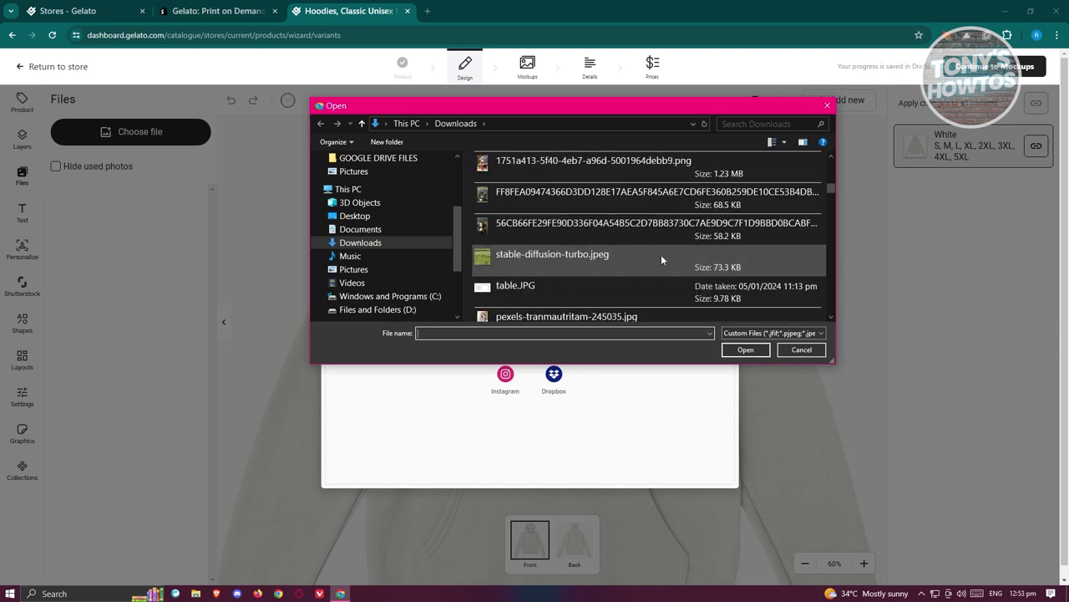
{"action": "left_click", "coordinate": [528, 167]}
{"action": "left_click", "coordinate": [744, 351]}
{"action": "left_click_drag", "start_coordinate": [75, 226], "coordinate": [548, 311]}
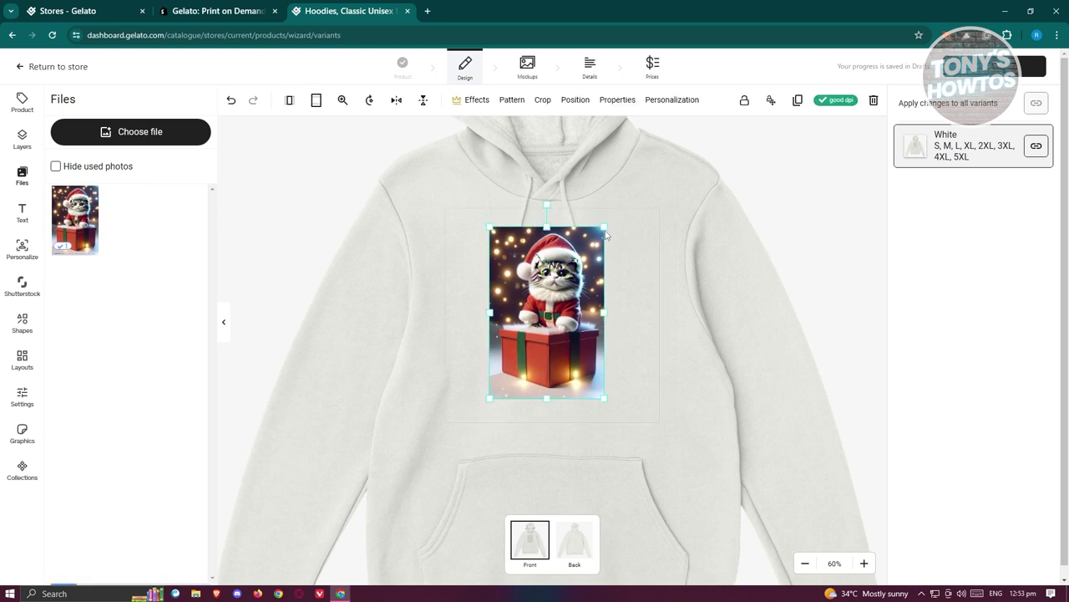
- Resize the Santa cat image and position it within the hoodie's front print area, leaving room beneath it for text
{"action": "left_click_drag", "start_coordinate": [603, 228], "coordinate": [666, 203]}
{"action": "left_click_drag", "start_coordinate": [593, 272], "coordinate": [581, 297]}
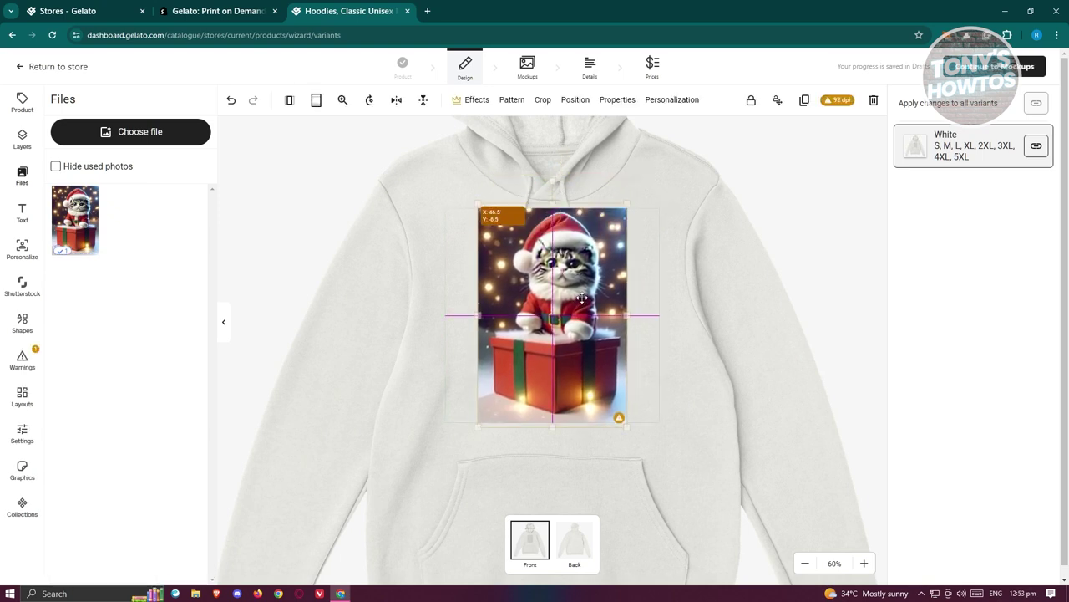
{"action": "left_click_drag", "start_coordinate": [627, 200], "coordinate": [623, 209]}
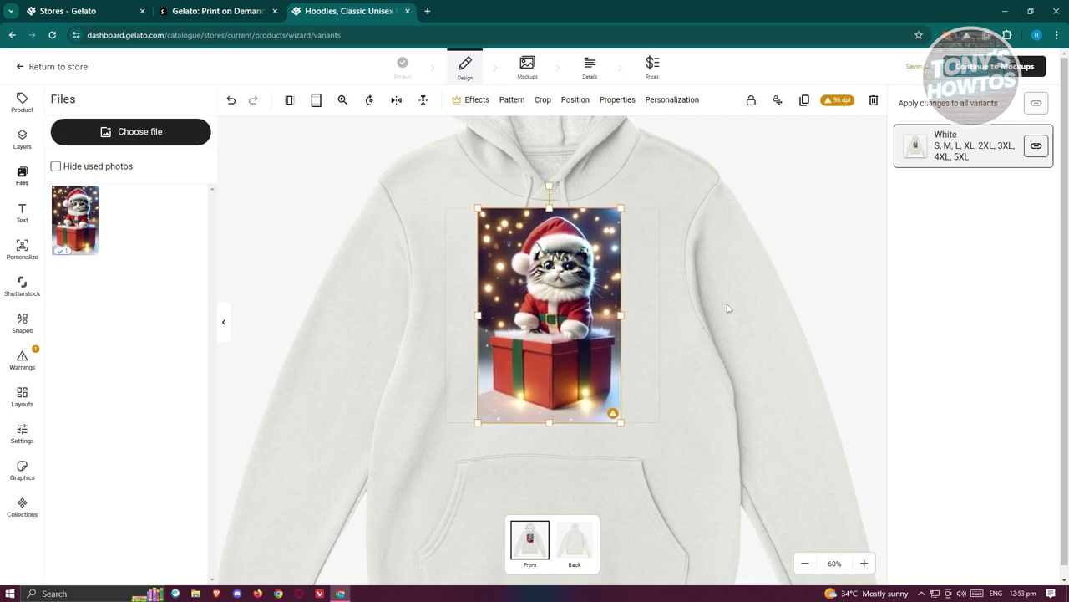
{"action": "left_click_drag", "start_coordinate": [518, 375], "coordinate": [521, 376]}
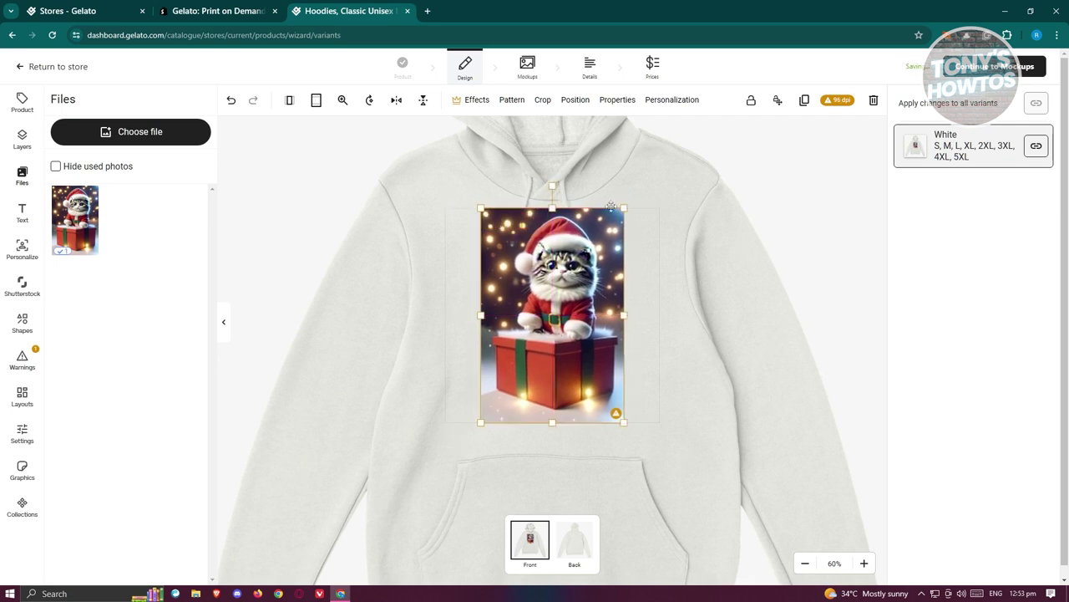
{"action": "left_click_drag", "start_coordinate": [620, 212], "coordinate": [617, 216]}
{"action": "left_click_drag", "start_coordinate": [592, 298], "coordinate": [576, 283]}
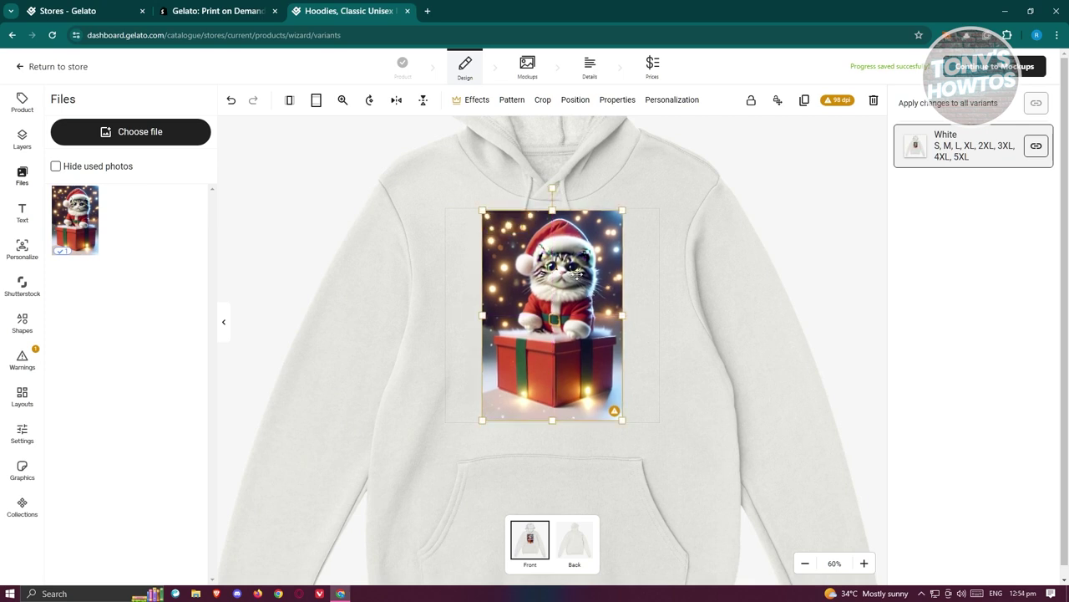
{"action": "mouse_move", "coordinate": [622, 208]}
{"action": "left_mouse_down"}
{"action": "mouse_move", "coordinate": [710, 141]}
{"action": "mouse_move", "coordinate": [587, 229]}
{"action": "mouse_move", "coordinate": [618, 214]}
{"action": "left_mouse_up"}
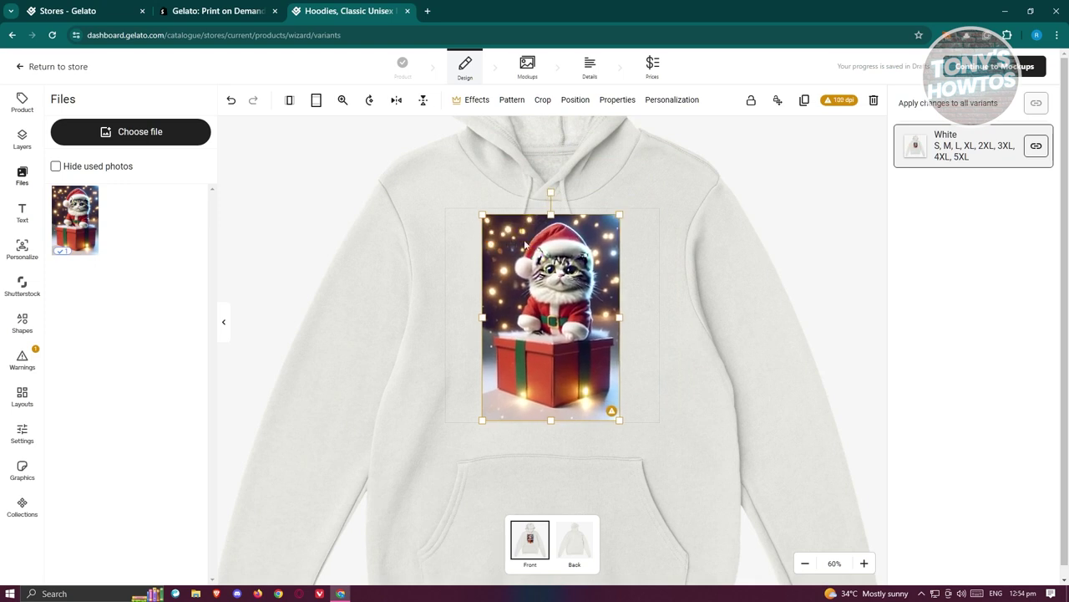
{"action": "left_click", "coordinate": [880, 267]}
{"action": "left_click", "coordinate": [573, 301]}
{"action": "left_click_drag", "start_coordinate": [621, 216], "coordinate": [606, 232]}
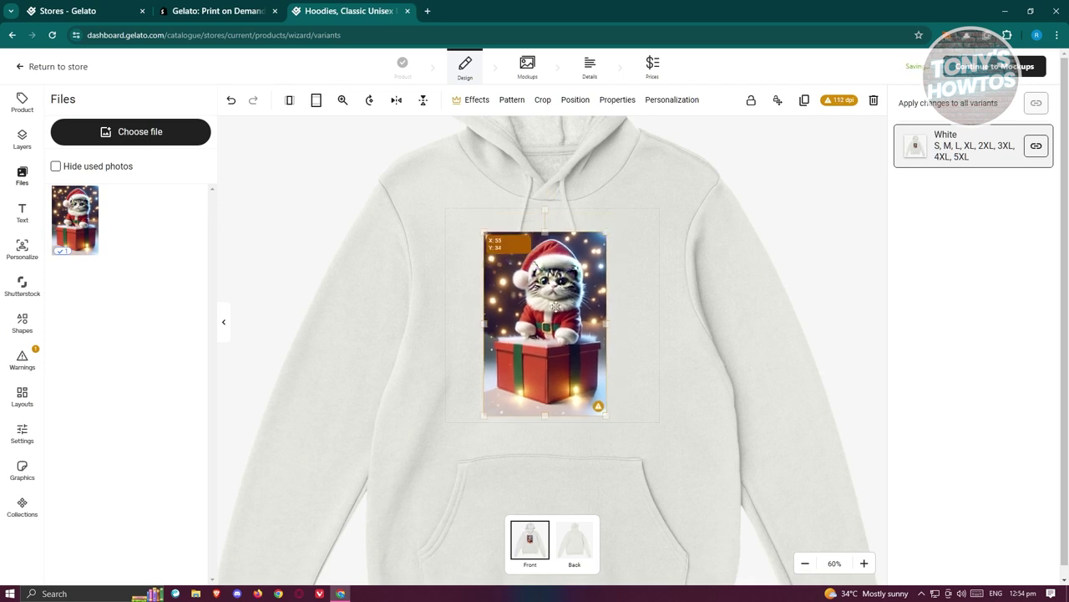
- Add a text element to the hoodie's front and place it directly below the cat image
{"action": "left_click", "coordinate": [22, 213]}
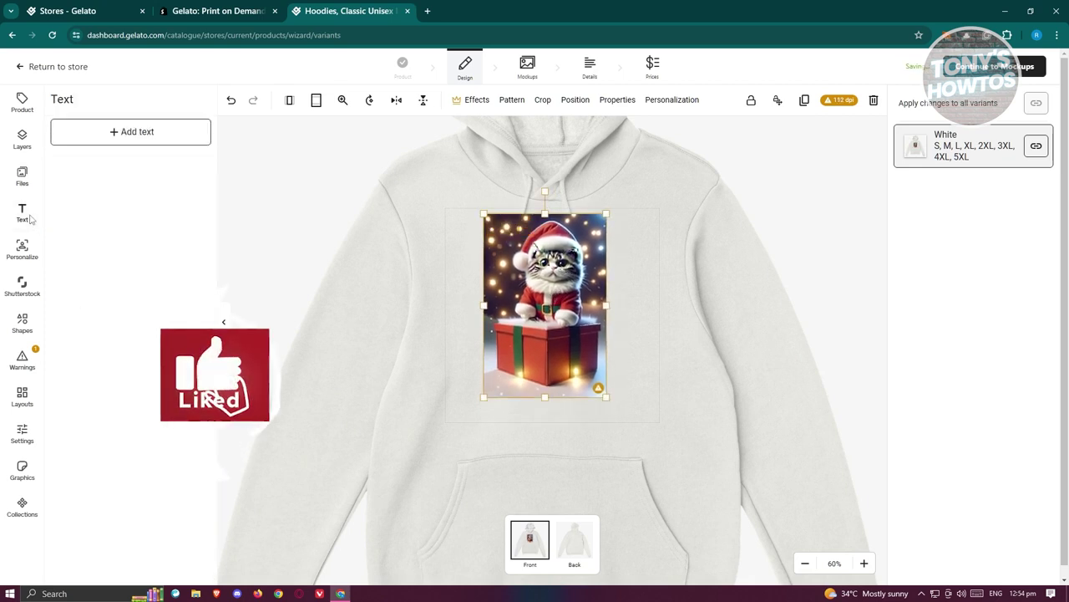
{"action": "left_click", "coordinate": [135, 133]}
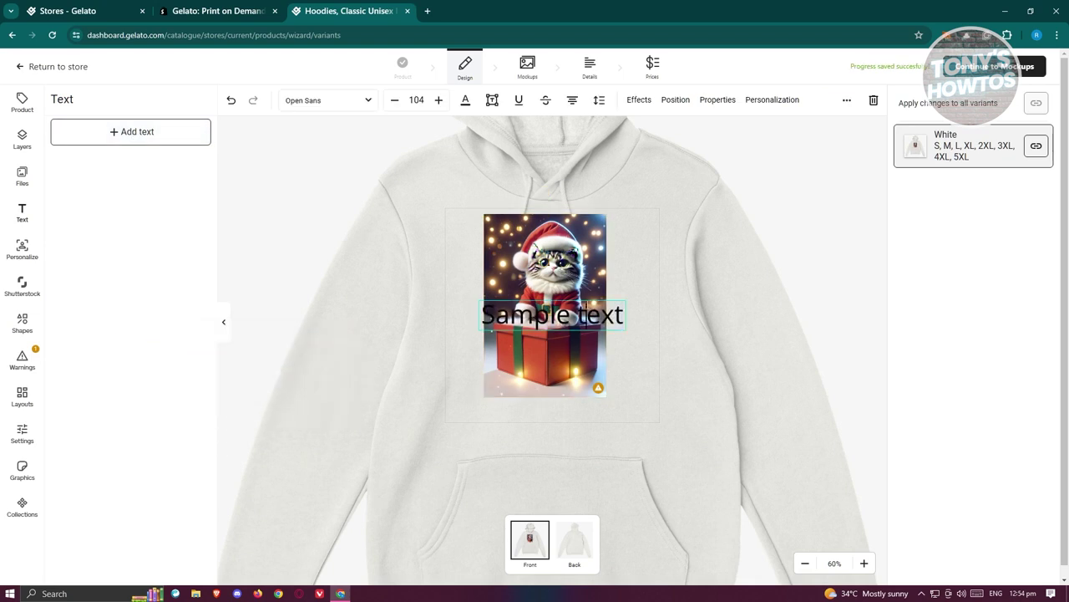
{"action": "left_click", "coordinate": [718, 303]}
{"action": "left_click_drag", "start_coordinate": [575, 309], "coordinate": [570, 403]}
- Replace the sample text below the image with "Merry Xmas"
{"action": "double_click", "coordinate": [574, 407]}
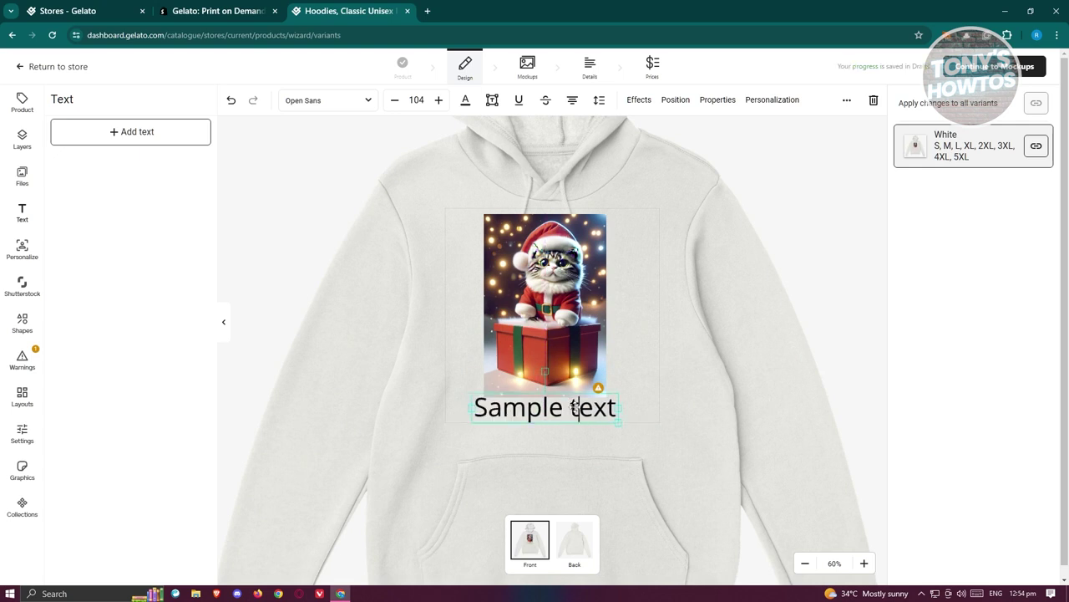
{"action": "key", "text": "BackSpace"}
{"action": "key", "text": "BackSpace"}
{"action": "key", "text": "BackSpace"}
{"action": "key", "text": "BackSpace"}
{"action": "key", "text": "Delete"}
{"action": "key", "text": "BackSpace"}
{"action": "key", "text": "Delete"}
{"action": "key", "text": "BackSpace"}
{"action": "key", "text": "BackSpace"}
{"action": "key", "text": "BackSpace"}
{"action": "type", "text": "Merry Cmas"}
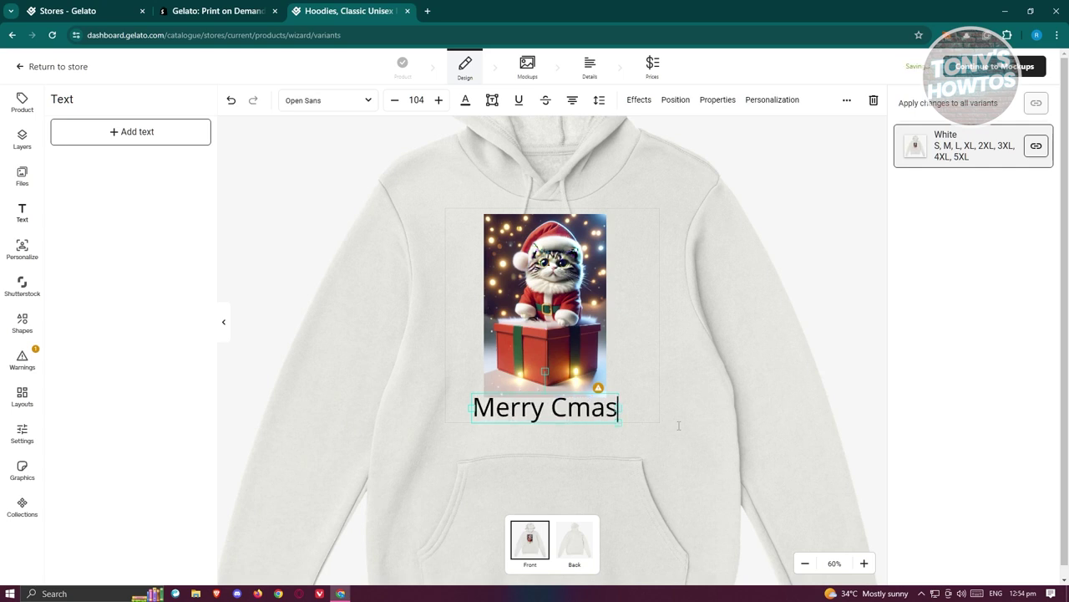
{"action": "key", "text": "Left"}
{"action": "key", "text": "Left"}
{"action": "key", "text": "Left"}
{"action": "key", "text": "Delete"}
{"action": "type", "text": "X"}
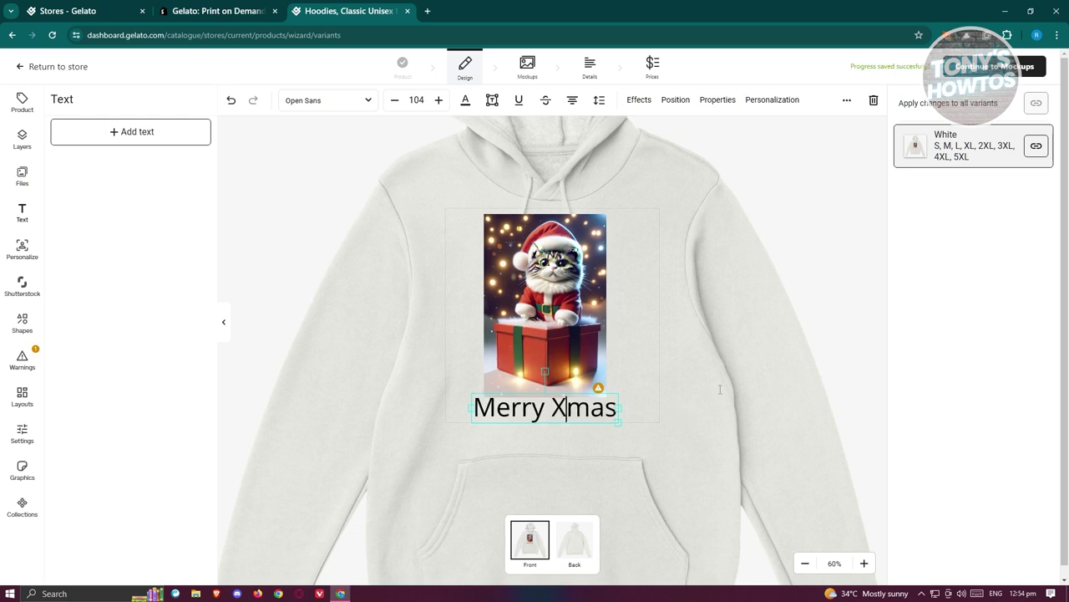
- Look through the editor's Personalize, Shutterstock, Shapes, Warnings, Layouts, Settings, Graphics and Collections tools without adding anything to the hoodie
{"action": "left_click", "coordinate": [30, 249]}
{"action": "left_click", "coordinate": [23, 294]}
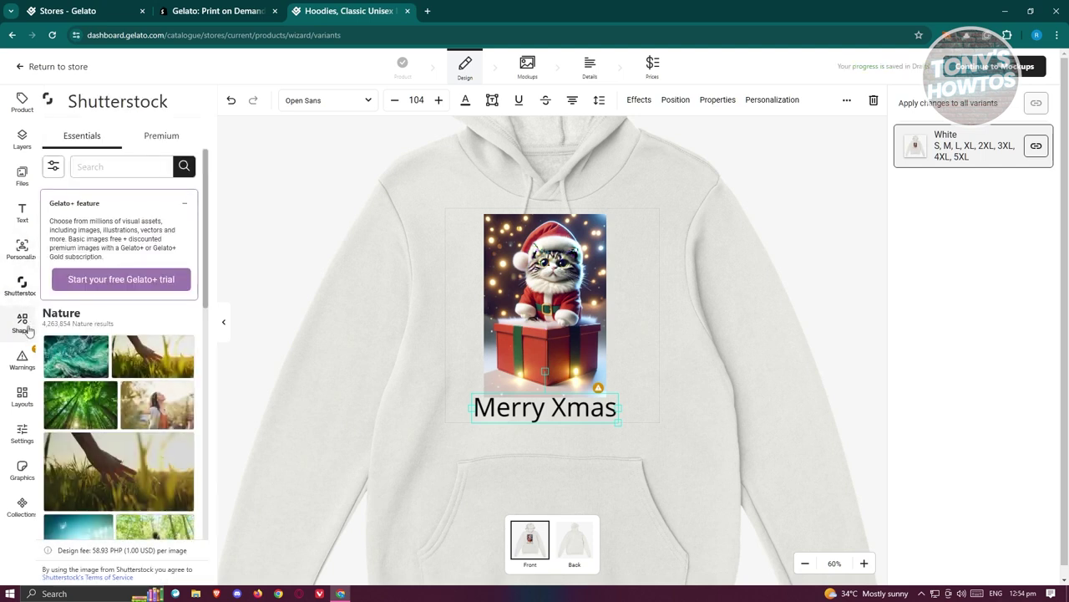
{"action": "left_click", "coordinate": [24, 326]}
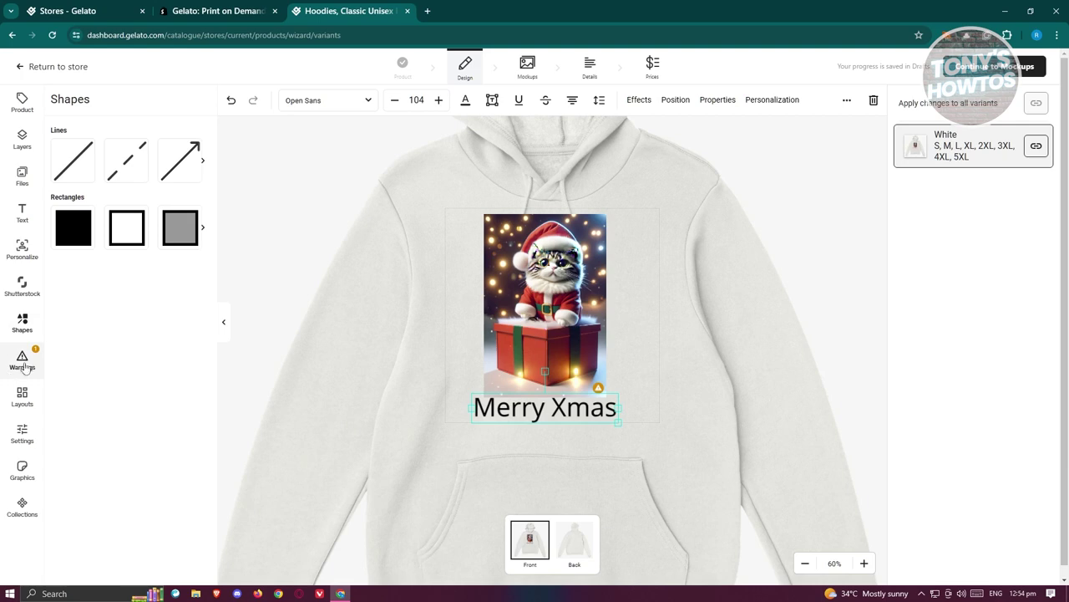
{"action": "left_click", "coordinate": [23, 359]}
{"action": "left_click", "coordinate": [28, 403]}
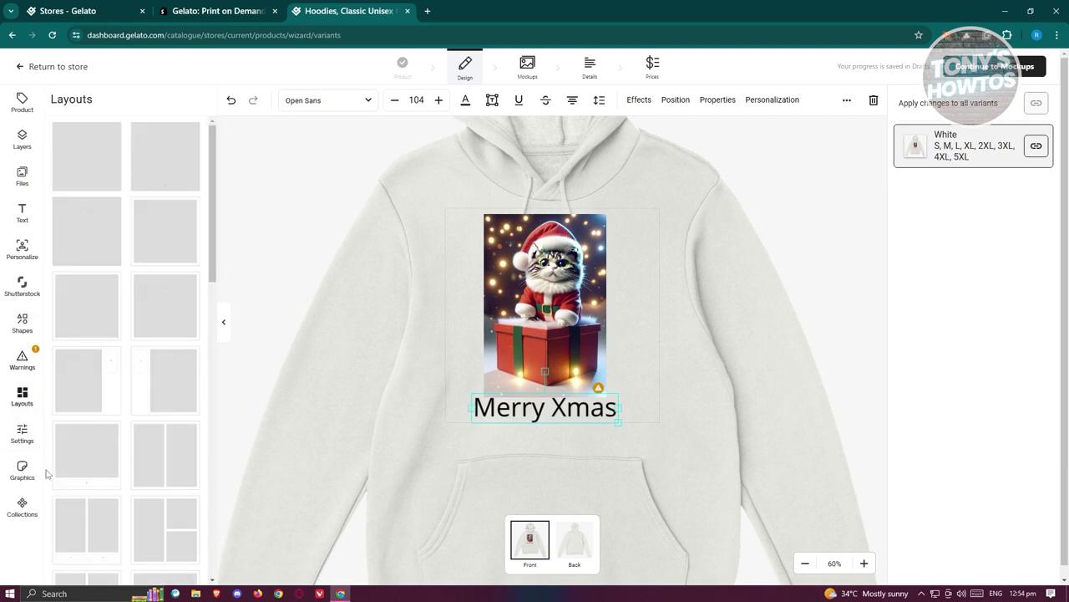
{"action": "left_click", "coordinate": [22, 441]}
{"action": "left_click", "coordinate": [21, 469]}
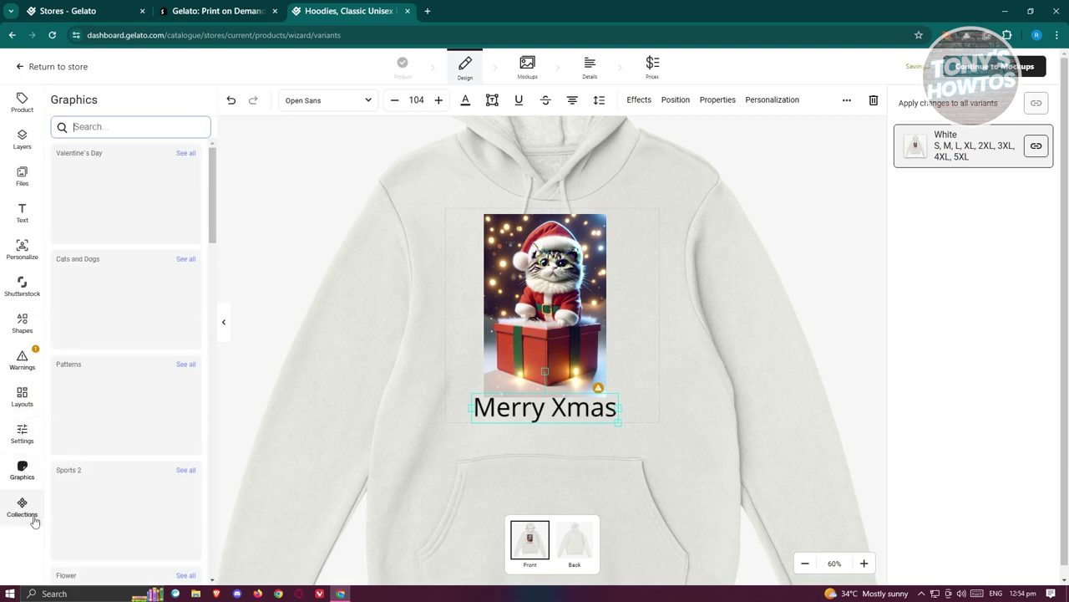
{"action": "left_click", "coordinate": [21, 505]}
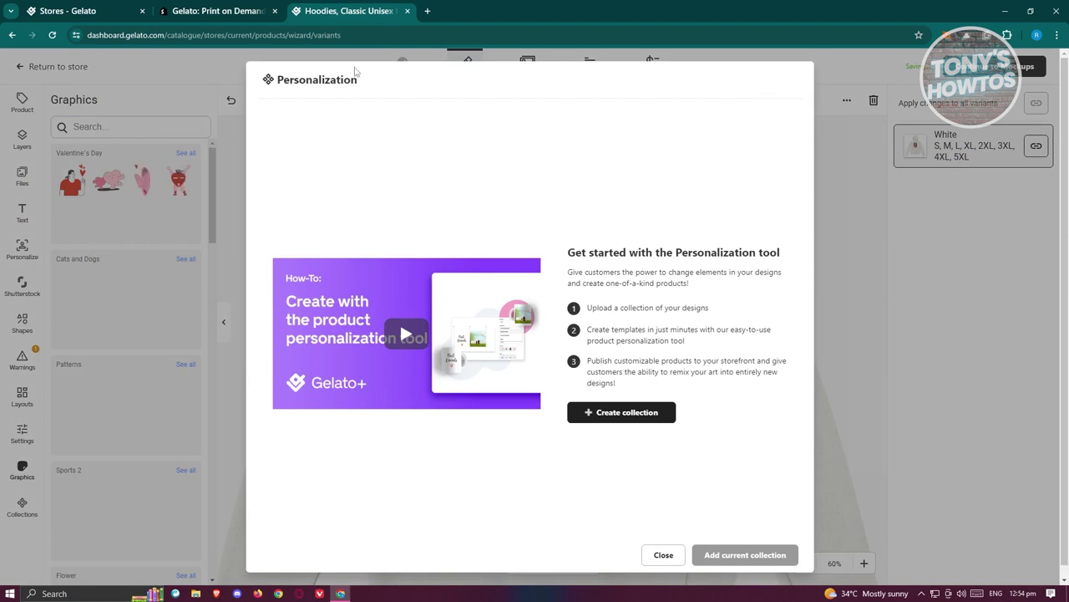
{"action": "left_click", "coordinate": [663, 555]}
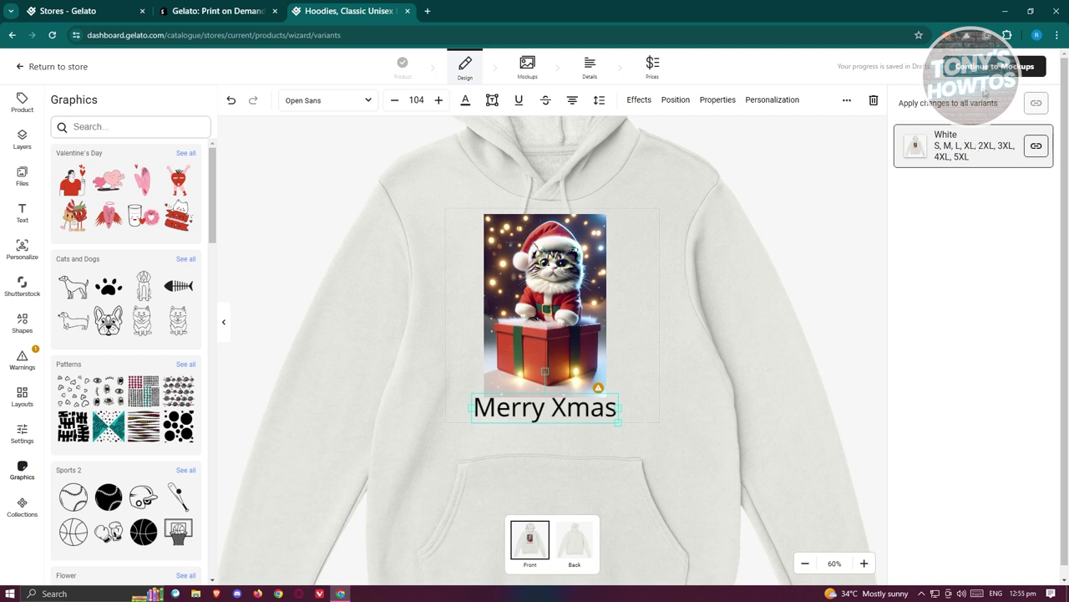
- Proceed to the mockups stage and try to add the premium mockup of the model wearing a beige jacket
{"action": "left_click", "coordinate": [996, 66]}
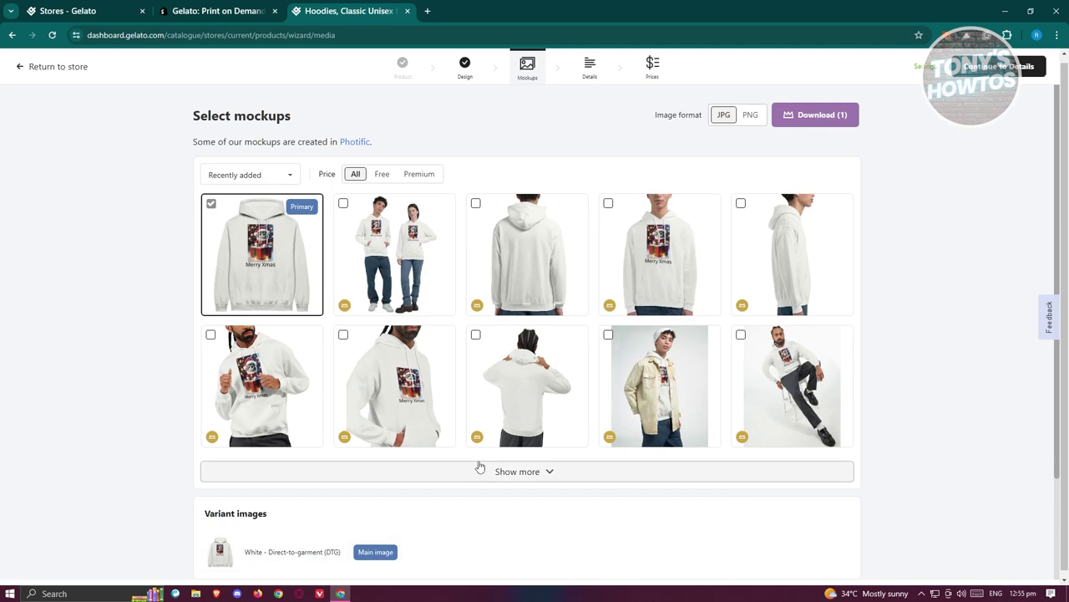
{"action": "left_click", "coordinate": [609, 335]}
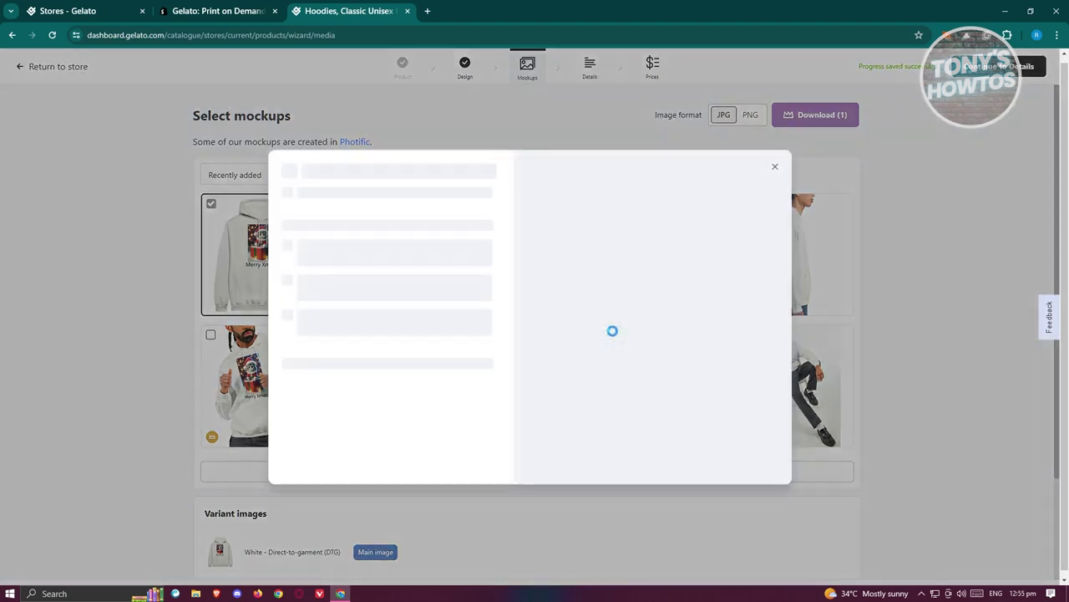
{"action": "left_click", "coordinate": [779, 166]}
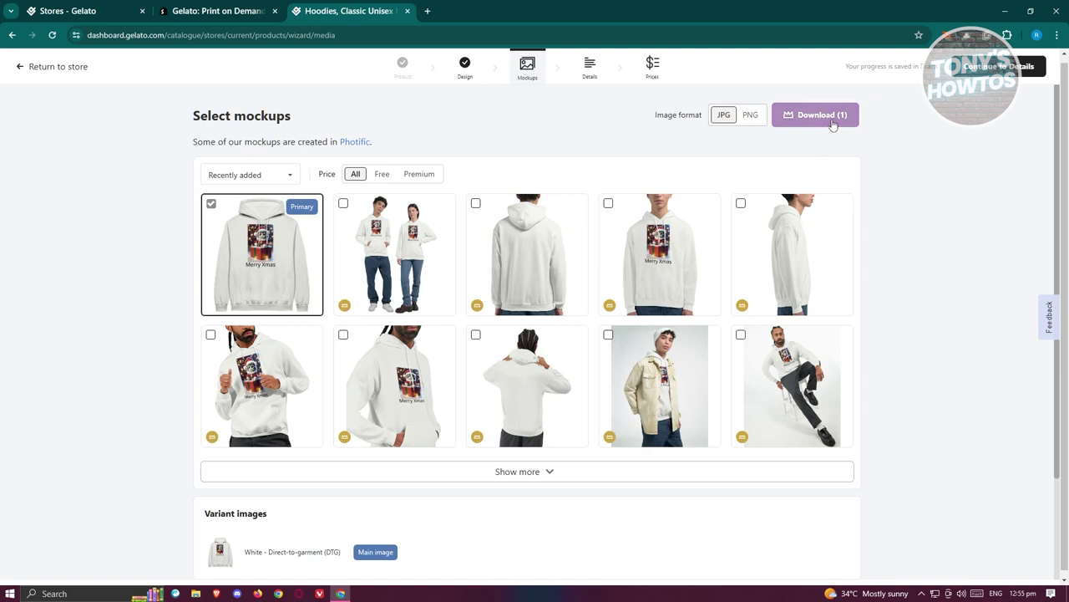
- Accept the default product title, description, size tables, care instructions and settings in the product details, and continue to pricing
{"action": "left_click", "coordinate": [999, 66]}
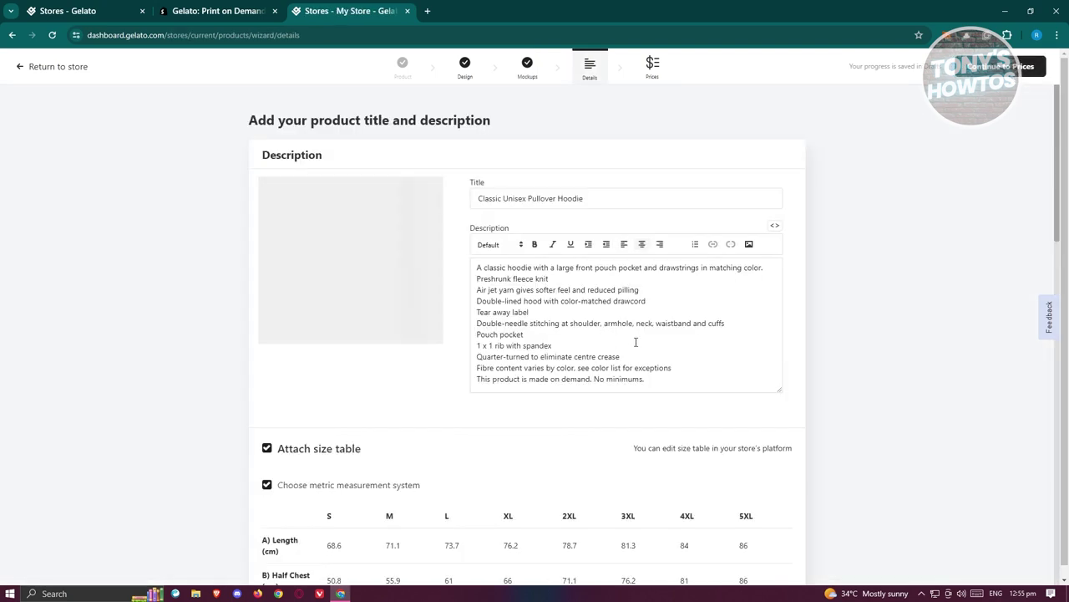
{"action": "left_click", "coordinate": [642, 198]}
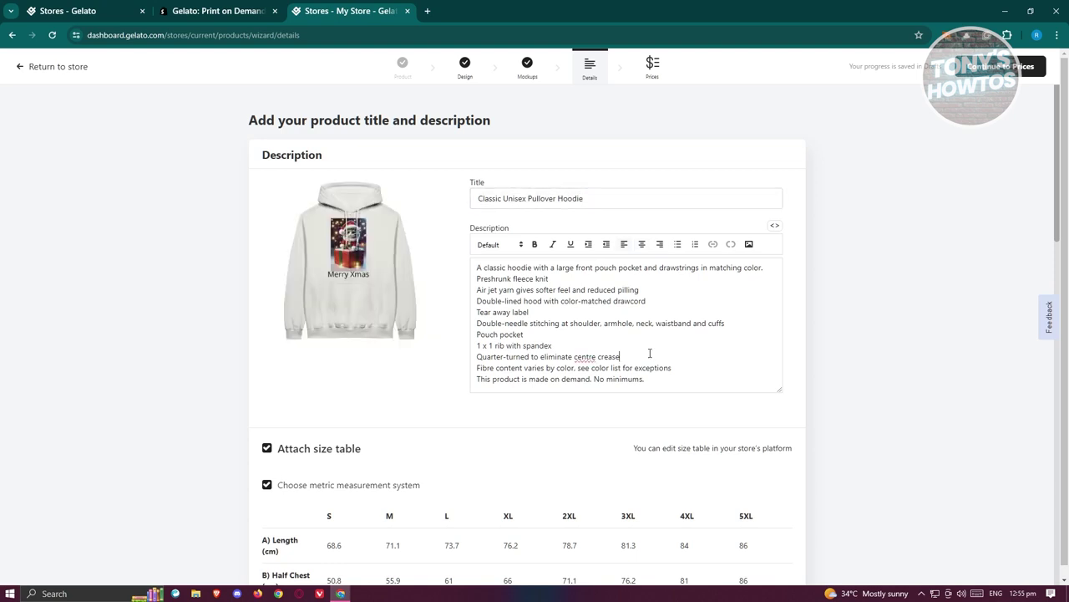
{"action": "scroll", "coordinate": [649, 351], "scroll_direction": "down", "scroll_amount": 4}
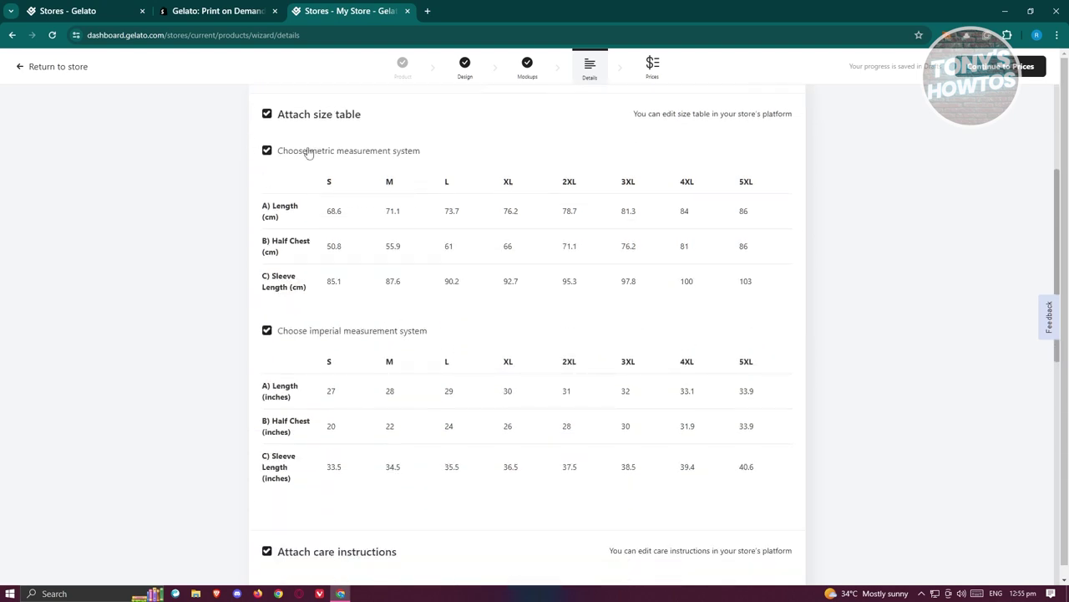
{"action": "scroll", "coordinate": [375, 370], "scroll_direction": "down", "scroll_amount": 3}
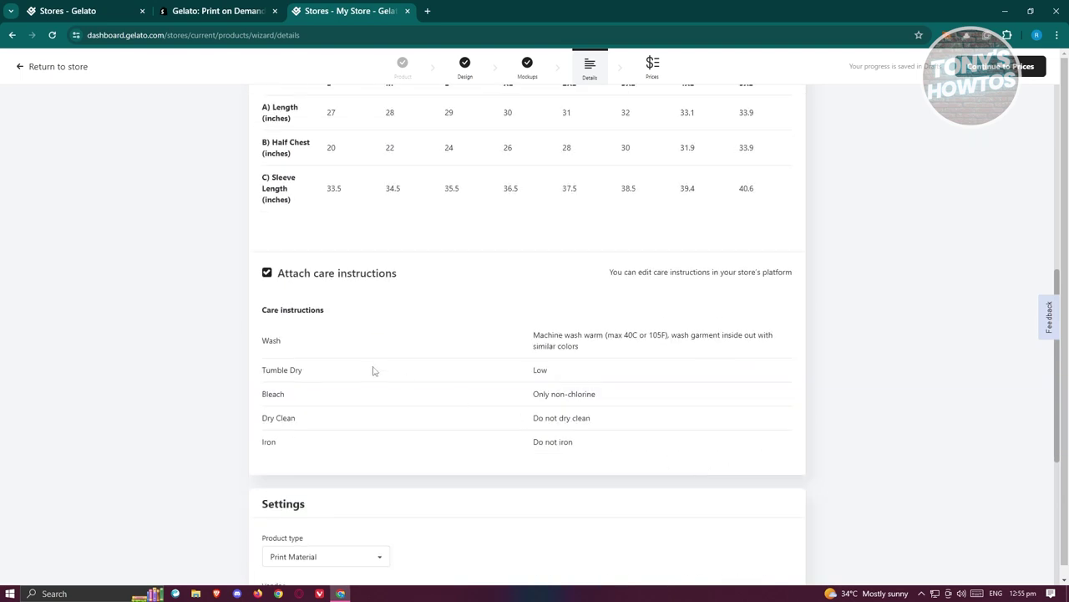
{"action": "scroll", "coordinate": [590, 353], "scroll_direction": "down", "scroll_amount": 4}
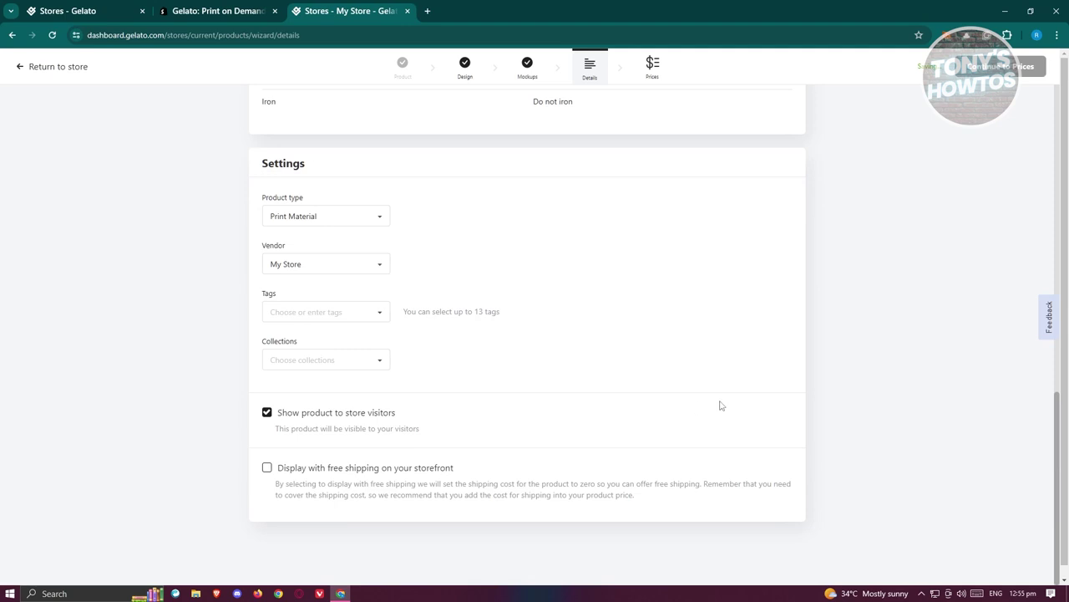
{"action": "scroll", "coordinate": [743, 401], "scroll_direction": "up", "scroll_amount": 8}
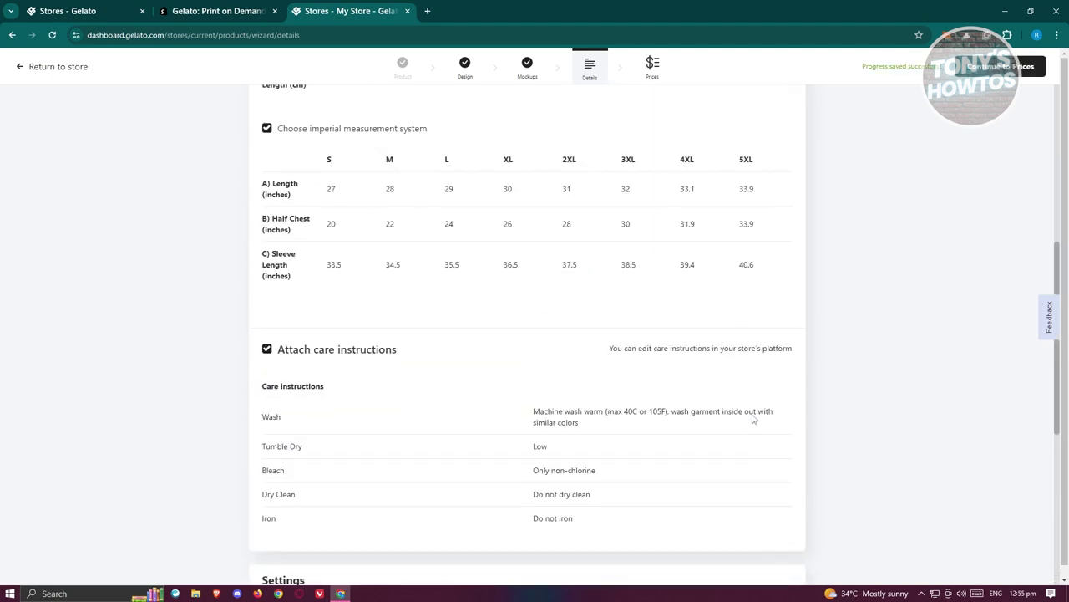
{"action": "scroll", "coordinate": [820, 394], "scroll_direction": "up", "scroll_amount": 2}
{"action": "left_click", "coordinate": [1021, 70]}
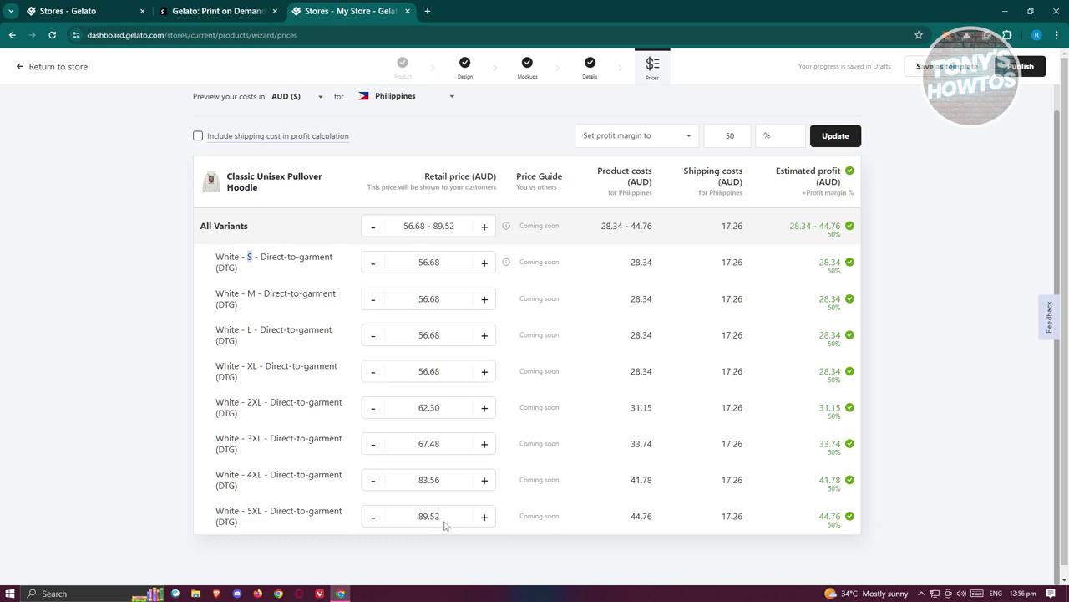
- Set the retail price of the White 5XL variant to 90 AUD
{"action": "left_click", "coordinate": [416, 516]}
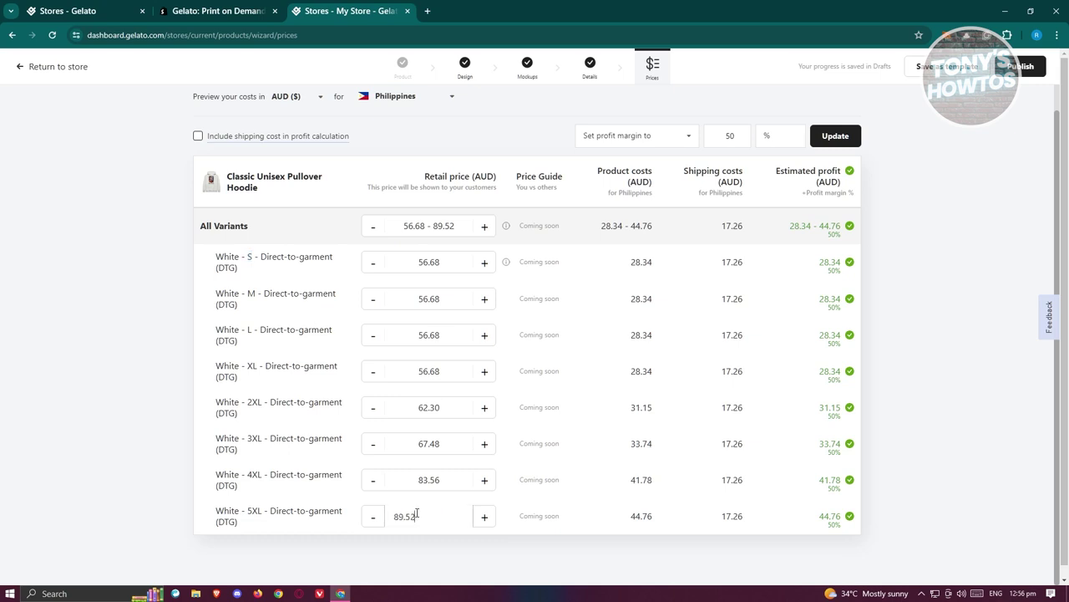
{"action": "left_click", "coordinate": [432, 566]}
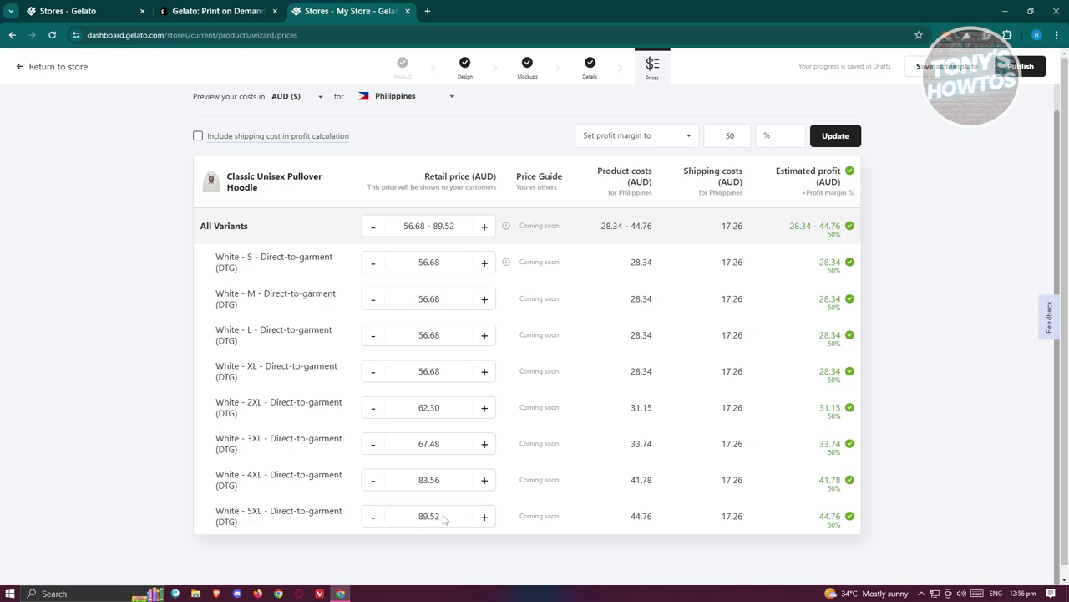
{"action": "double_click", "coordinate": [444, 517]}
{"action": "type", "text": "90"}
{"action": "left_click", "coordinate": [576, 568]}
- Apply a 0% profit margin to all hoodie variants and check the alert beside the overall estimated profit
{"action": "left_click", "coordinate": [835, 137]}
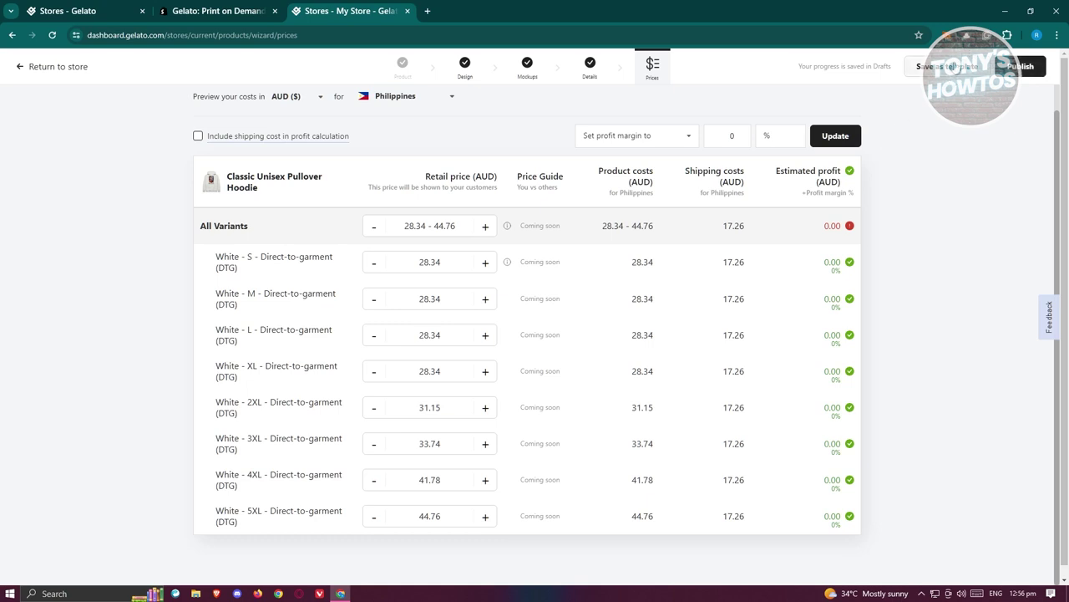
{"action": "mouse_move", "coordinate": [852, 232]}
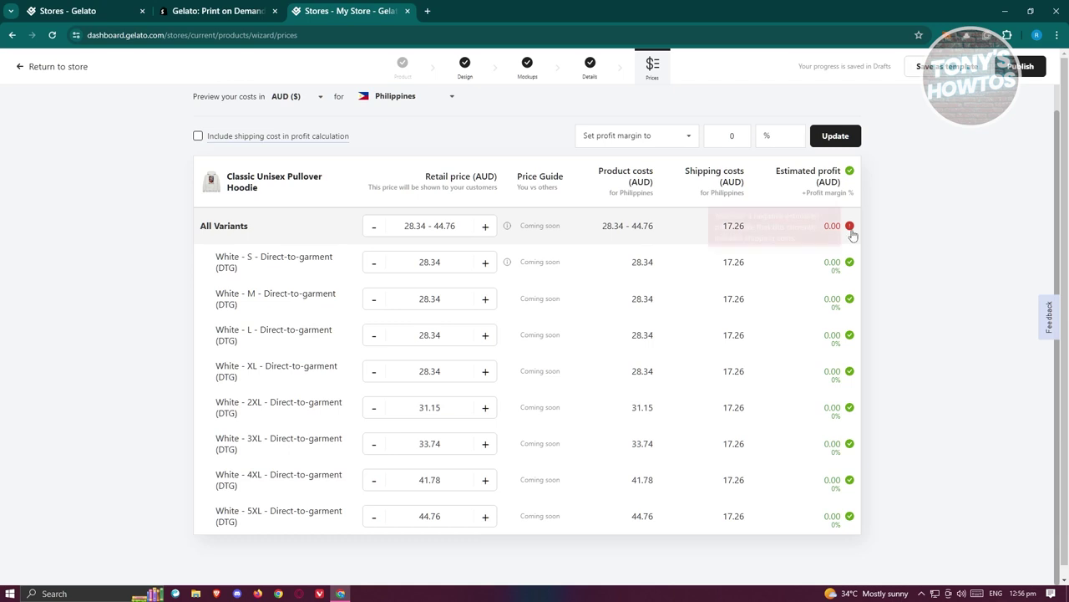